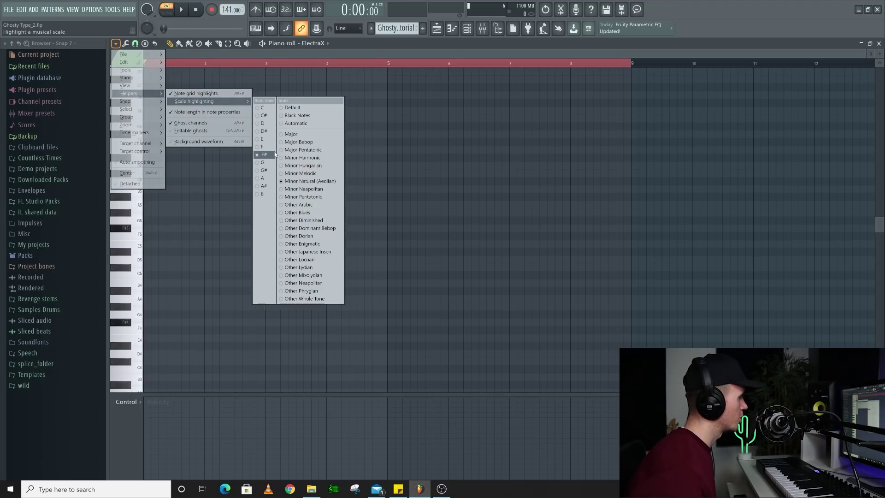
Enter an F#5, A5 and C#6 chord at the start of bar 1 and duplicate it to bar 2 with the top note raised to D6
click(410, 179)
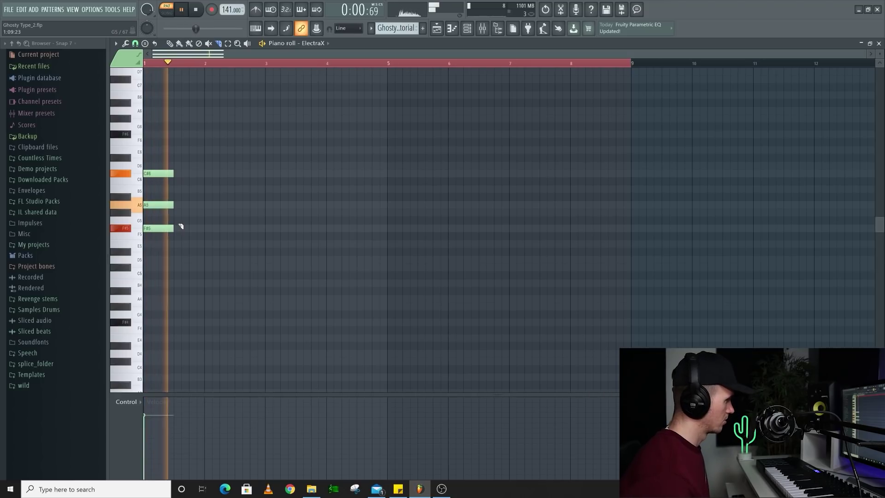
key(ctrl+a)
key(ctrl+b)
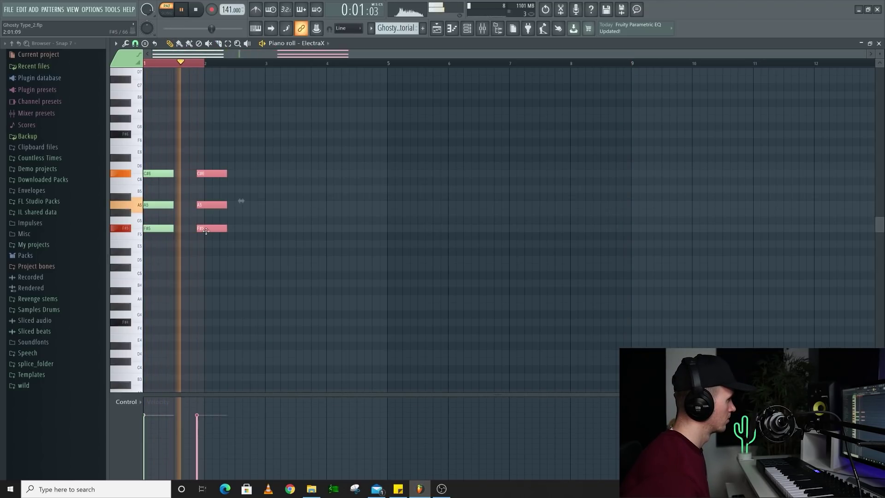
click(226, 173)
drag(224, 173, 224, 164)
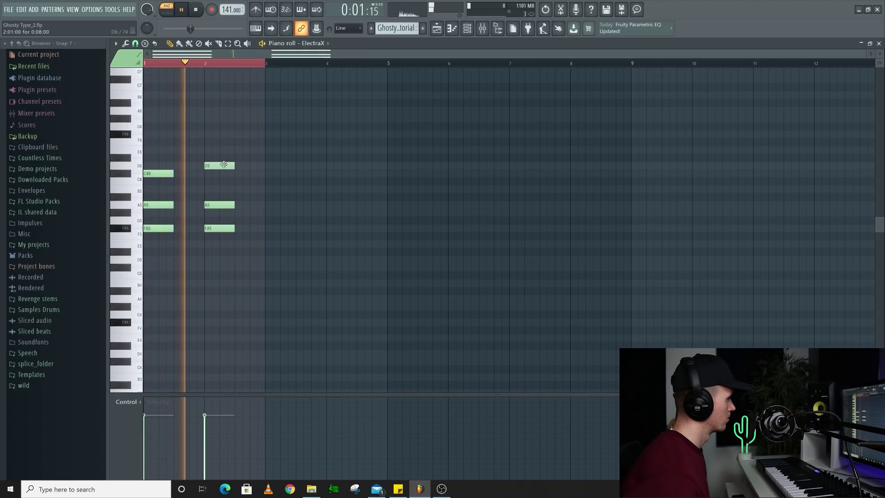
key(space)
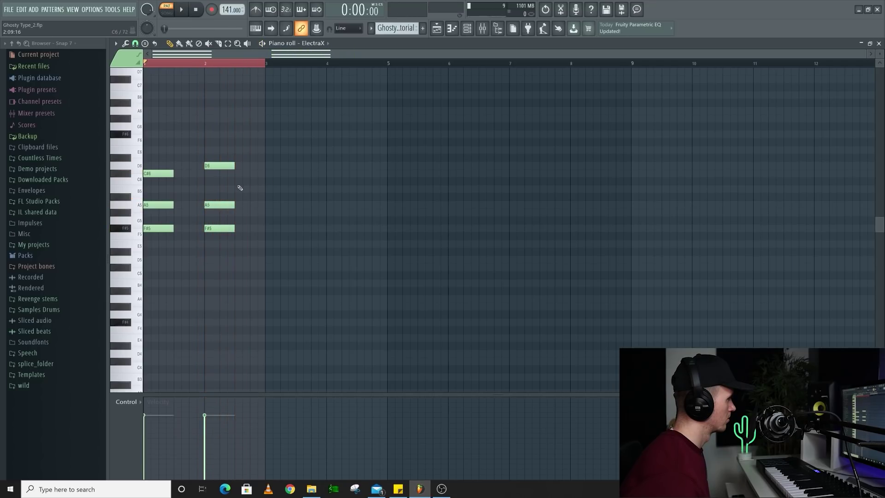
Add an F#5, G#5 and C#6 chord at the start of bar 3 and repeat it at the start of bar 4
key(space)
drag(172, 160, 289, 214)
ctrl+click(325, 234)
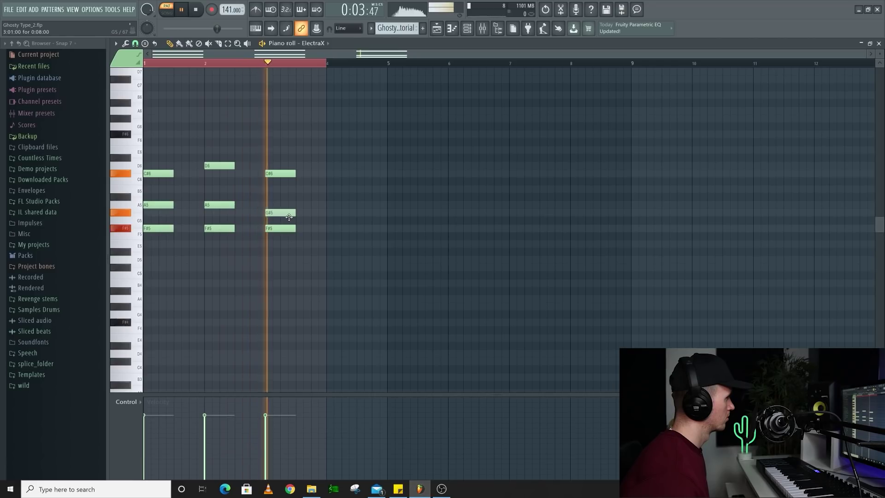
drag(285, 156, 339, 230)
key(ctrl+a)
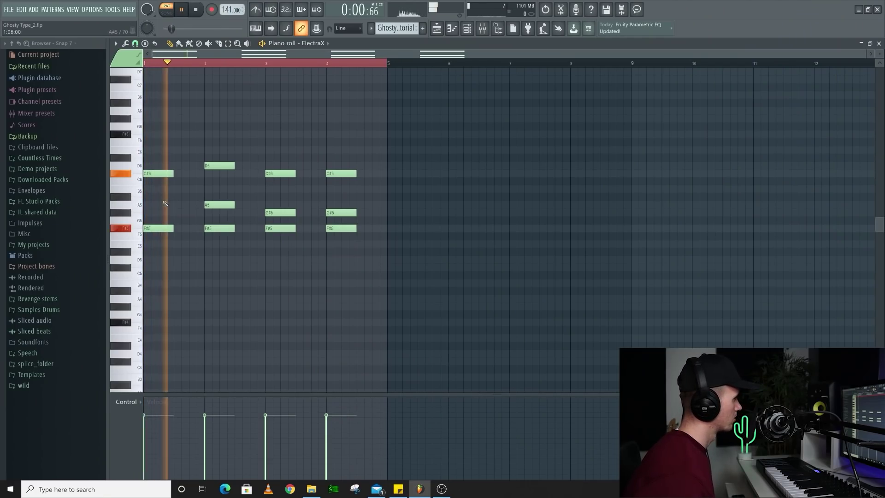
Add bass notes under the chords: F#4 in bar 1, D4 in bar 2, and C#4 in bars 3 and 4
key(space)
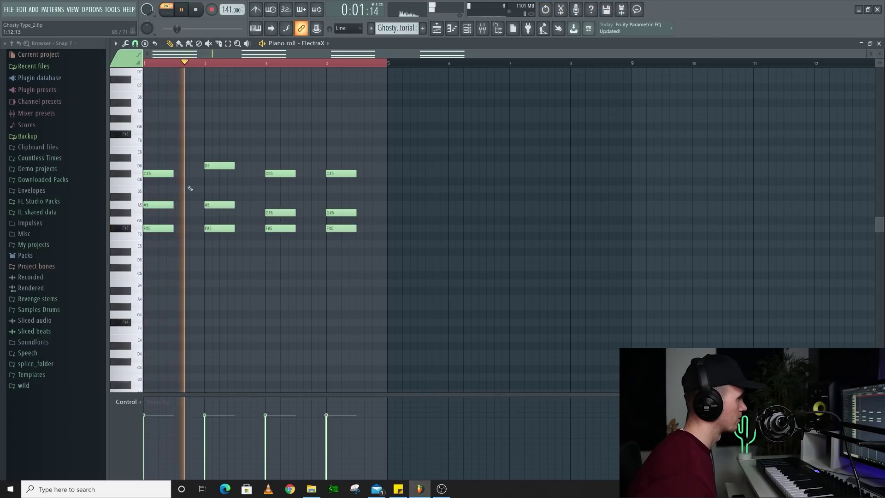
key(space)
scroll(160, 303, down, 2)
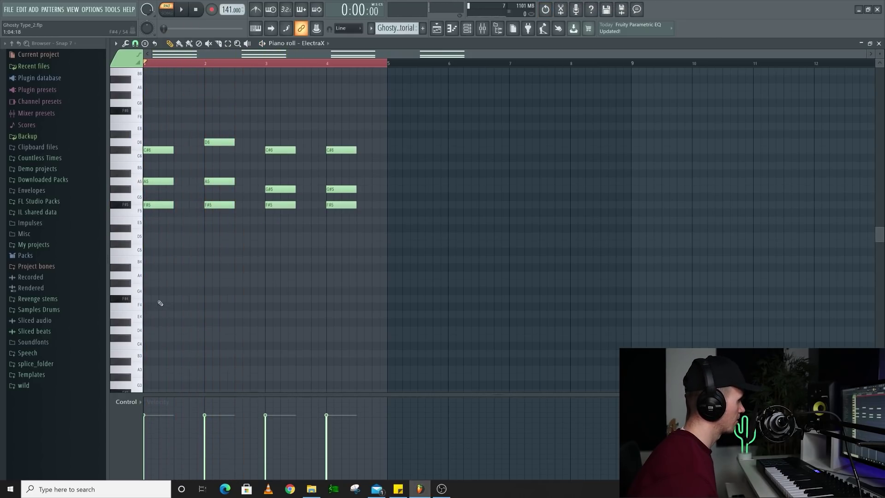
key(space)
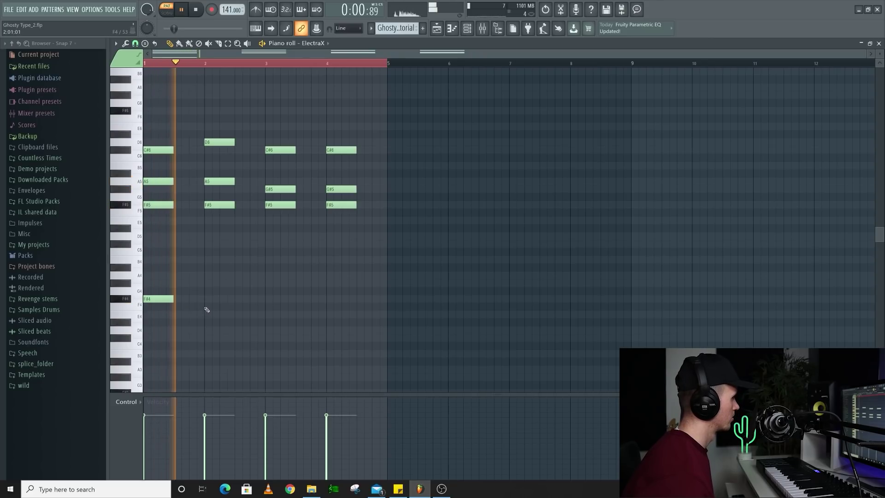
key(space)
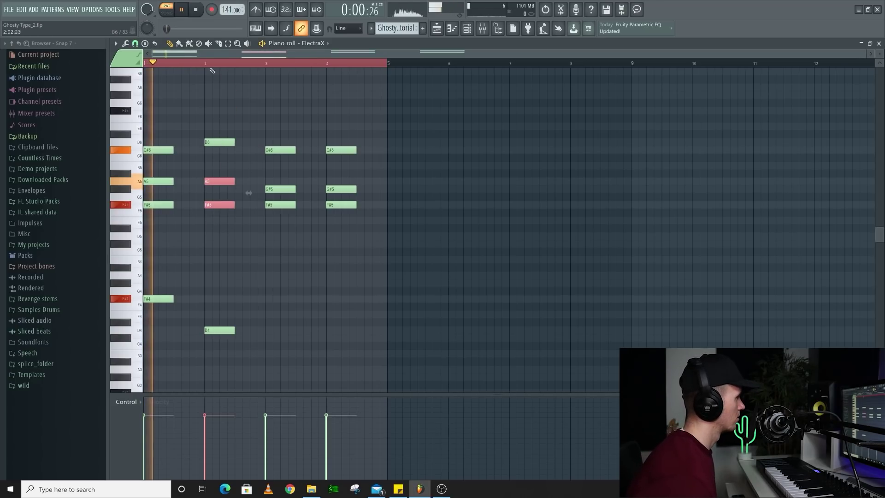
ctrl+click(289, 290)
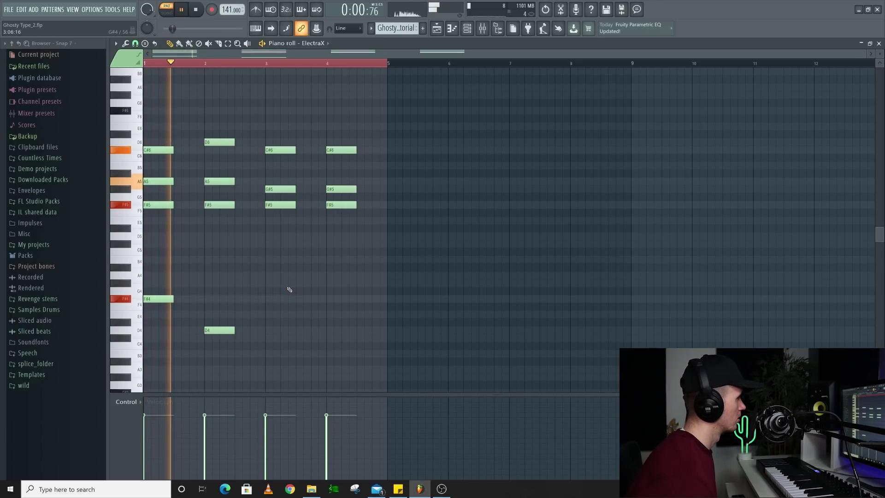
click(272, 338)
click(341, 338)
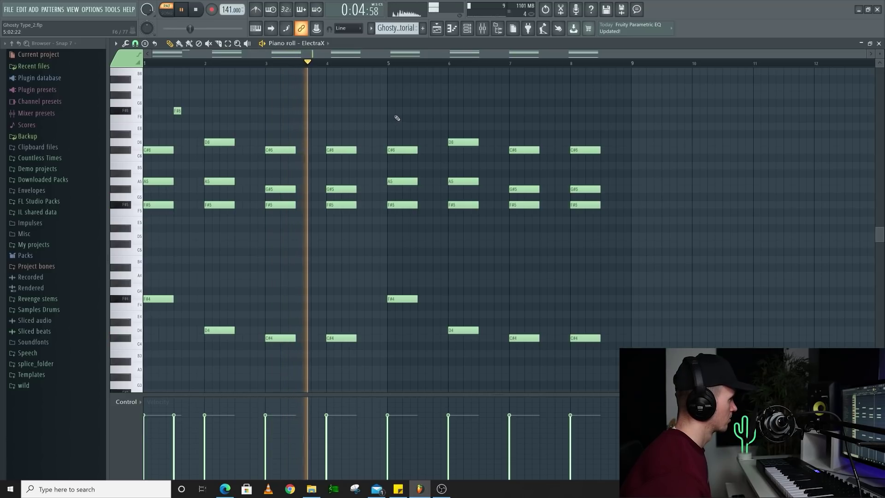
Add high notes F#6 after the bar 5 chord and A6 after the bar 7 chord, and shift the following G#6 toward bar 8
click(420, 110)
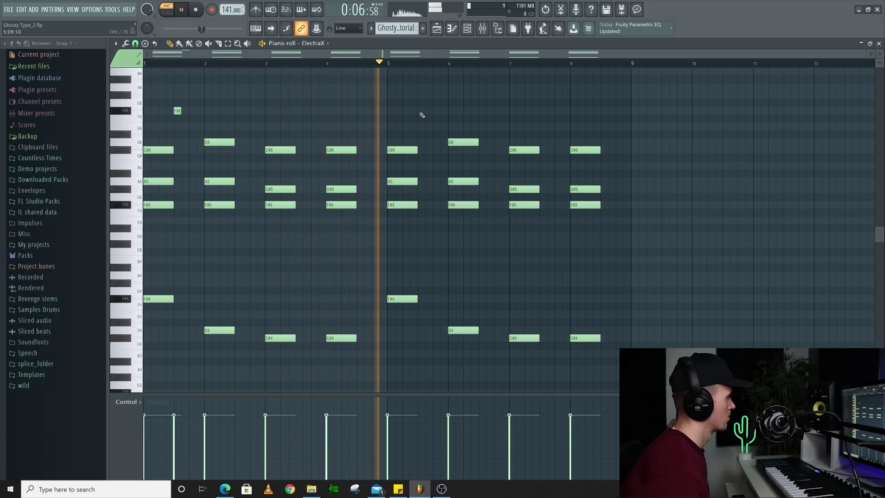
click(480, 126)
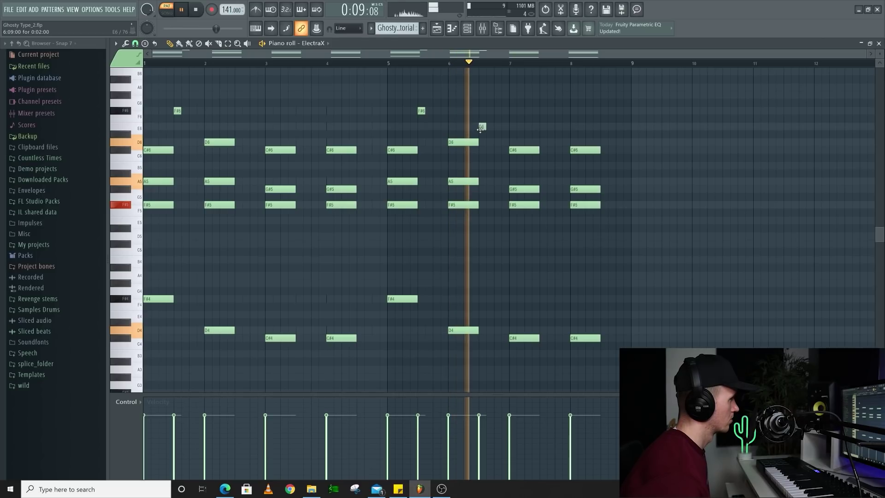
click(542, 141)
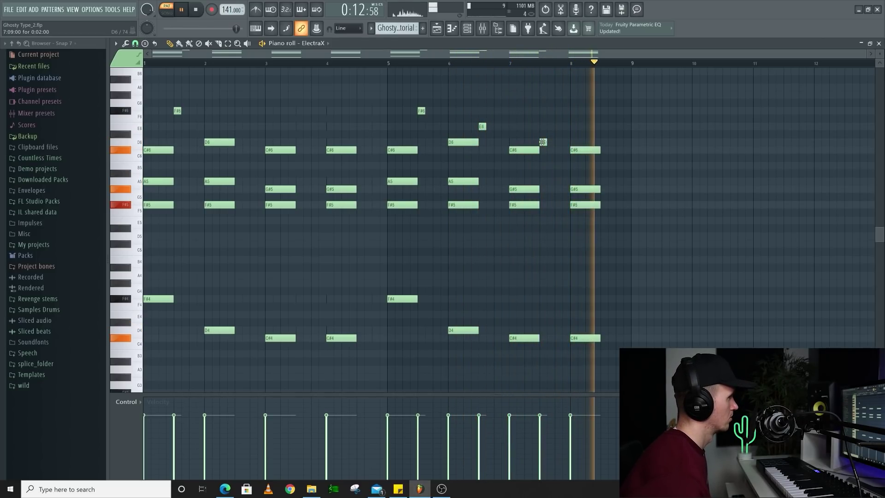
right_click(543, 142)
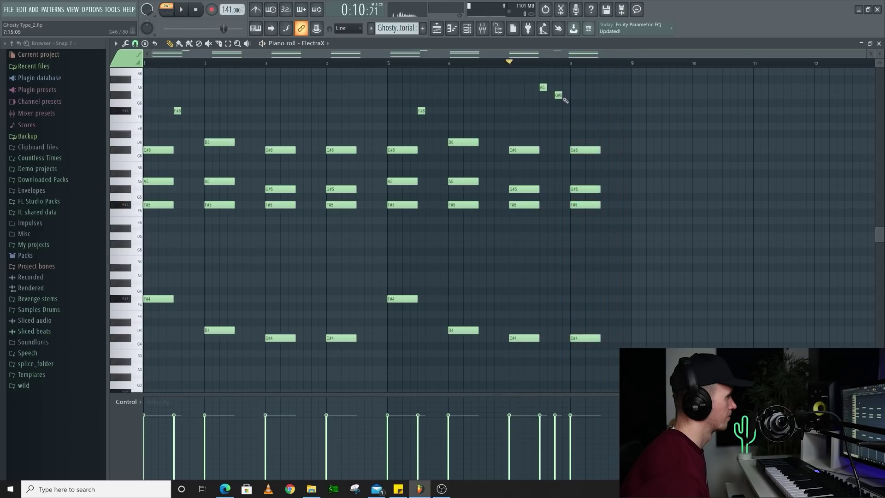
drag(558, 95, 573, 96)
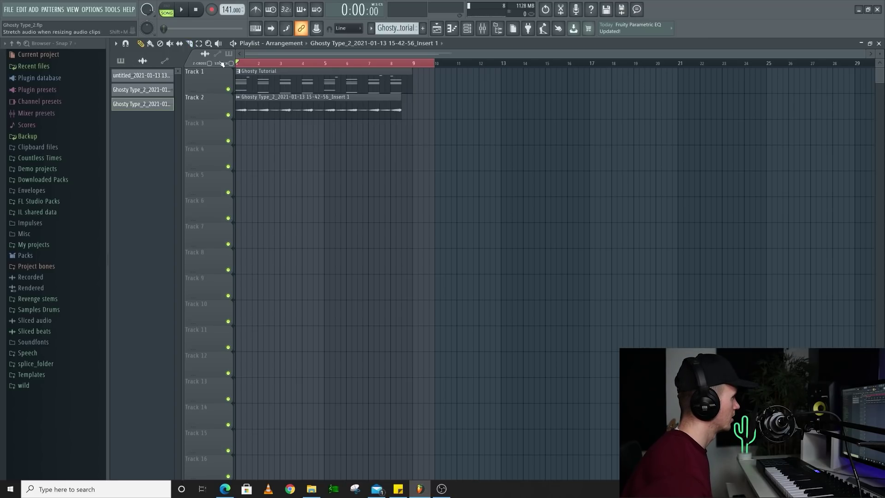
Load Fruity Parametric EQ 2 on the Main Melody mixer track and roll off the high frequencies with band 7
right_click(403, 83)
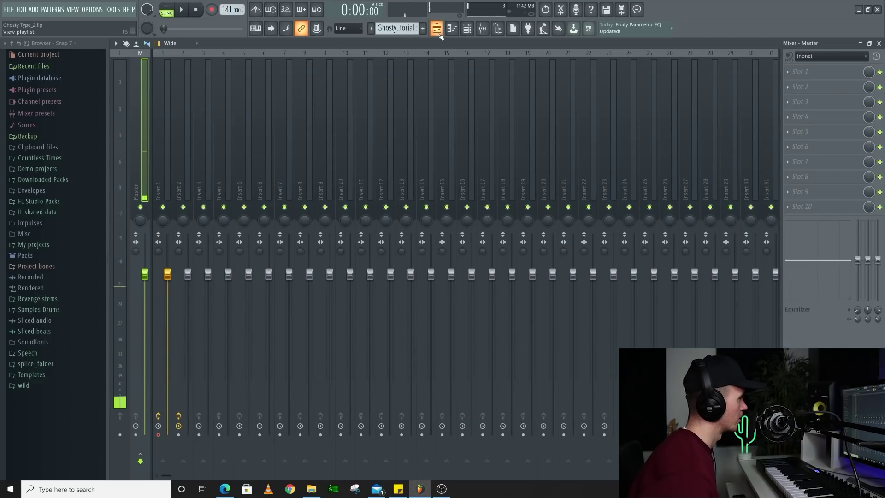
click(436, 30)
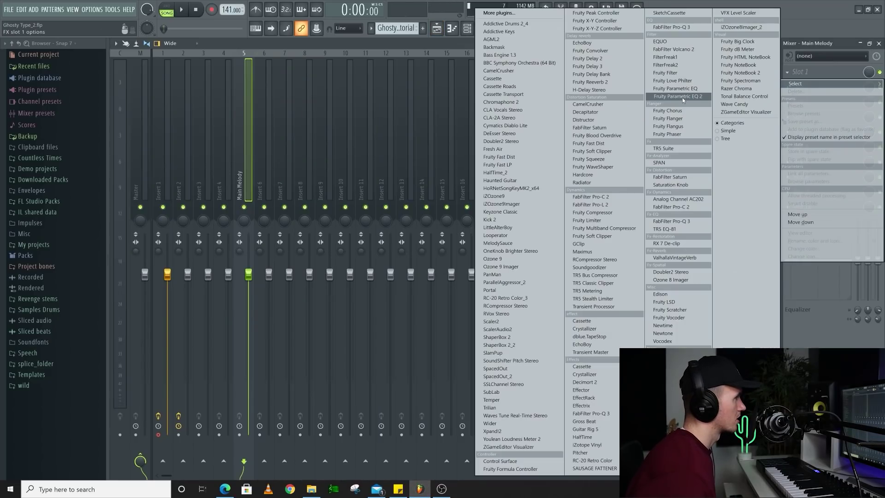
click(676, 97)
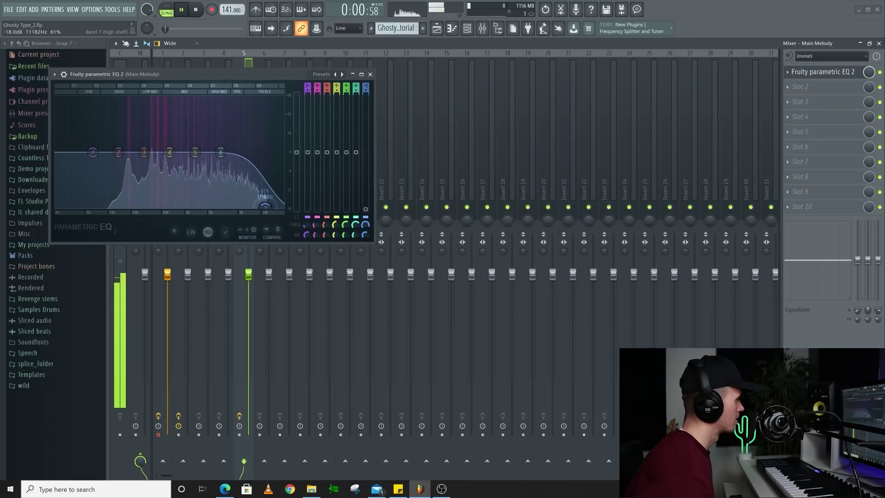
drag(265, 207, 254, 207)
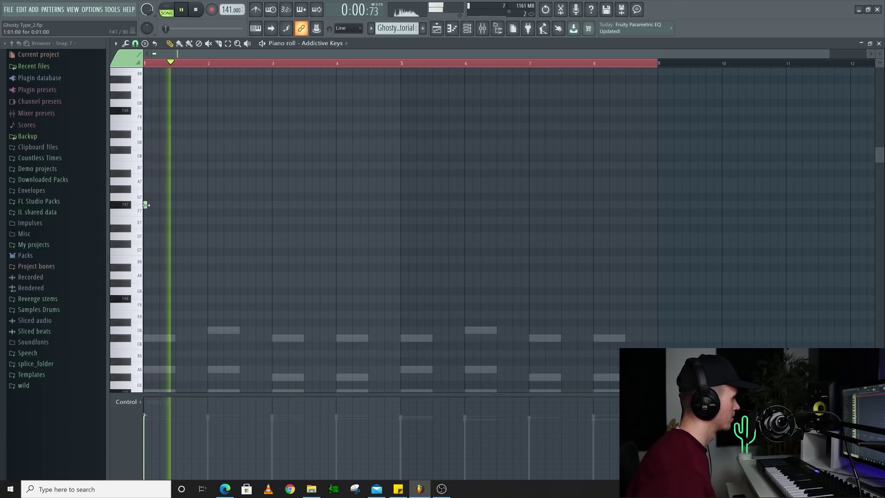
Start the Addictive Keys melody with C#8, D8 and C#8 at the starts of bars 1 to 3, plus F#8 after the D8
key(space)
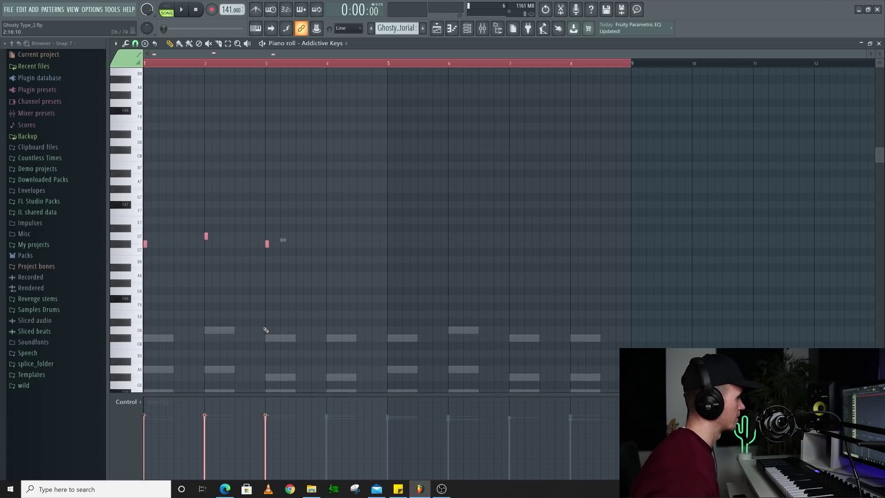
key(space)
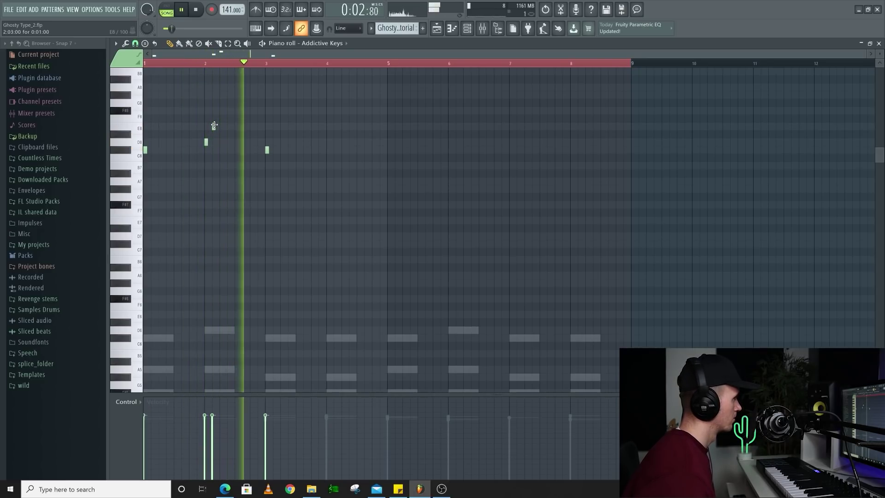
mouse_move(213, 126)
mouse_down()
mouse_move(215, 148)
mouse_move(214, 115)
mouse_up()
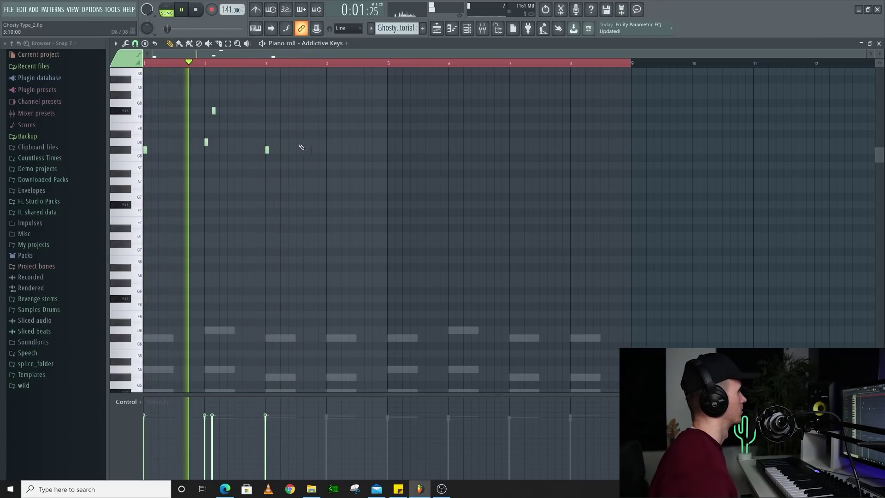
scroll(281, 166, up, 5)
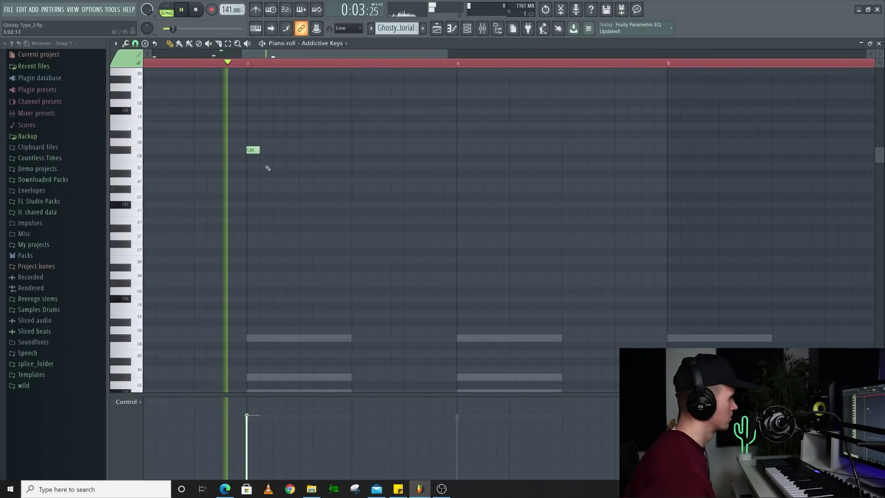
click(265, 165)
scroll(263, 165, down, 5)
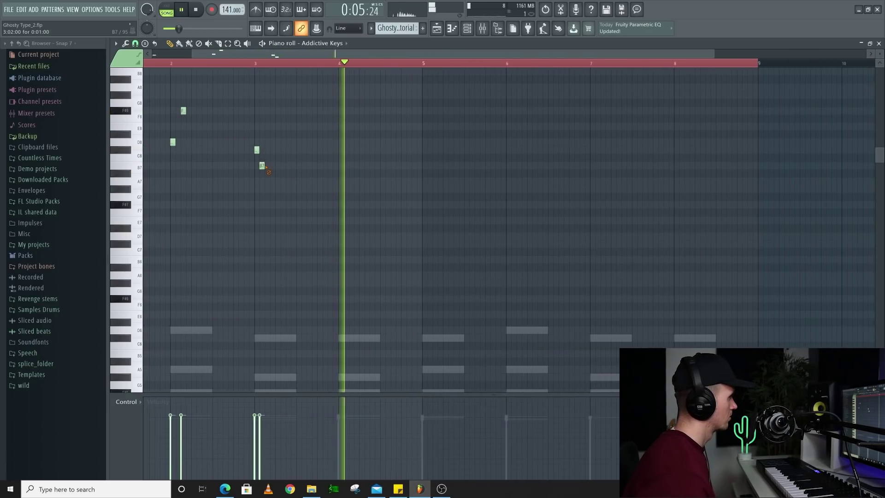
right_click(262, 165)
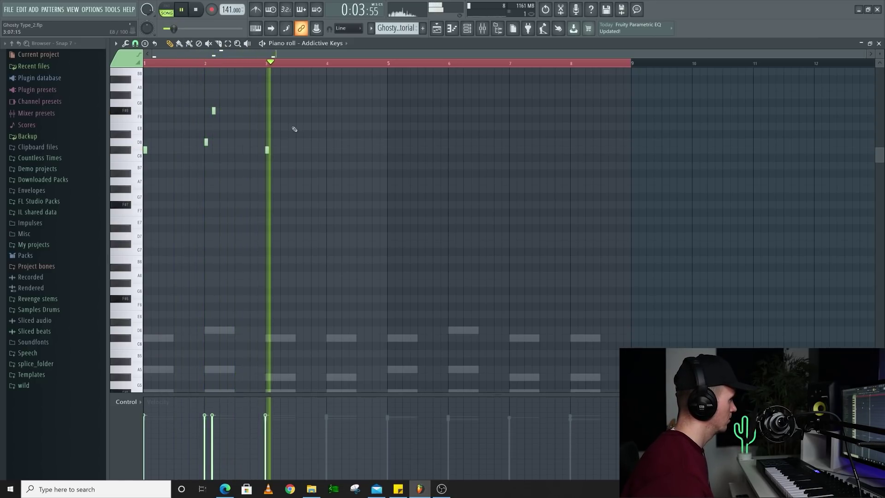
Add short A8 and G#8 notes directly after the opening C#8 in bar 1 of the Addictive Keys melody
key(space)
scroll(159, 140, up, 3)
click(159, 142)
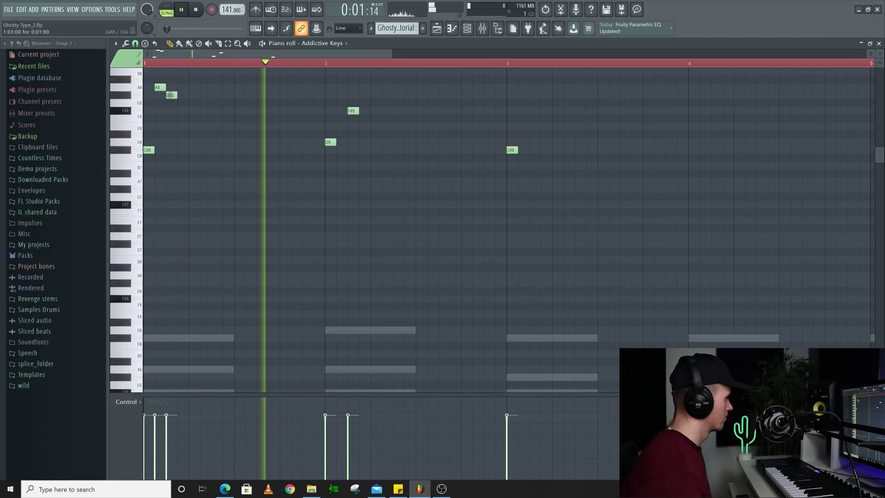
scroll(300, 126, down, 3)
key(space)
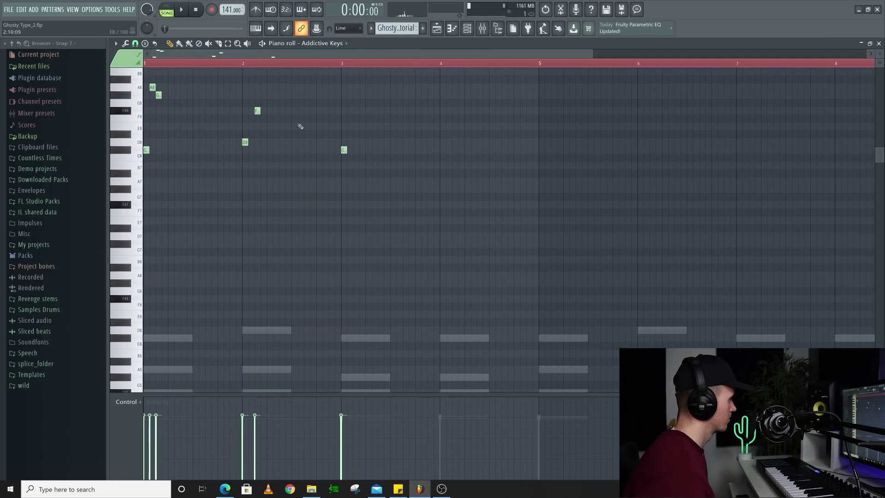
Add a short E8 after the F#8 in bar 2 and lower the last melody note of bar 8 to C#8
key(space)
scroll(254, 133, up, 3)
scroll(268, 134, up, 1)
click(266, 174)
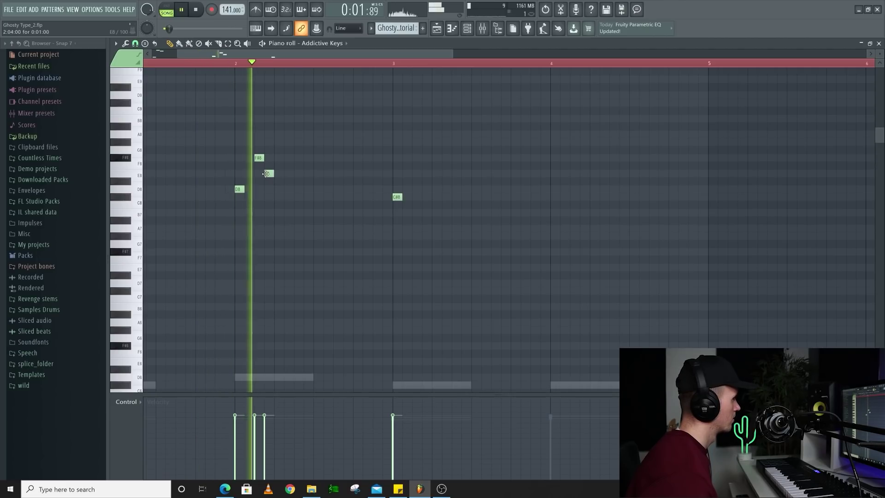
scroll(266, 174, down, 3)
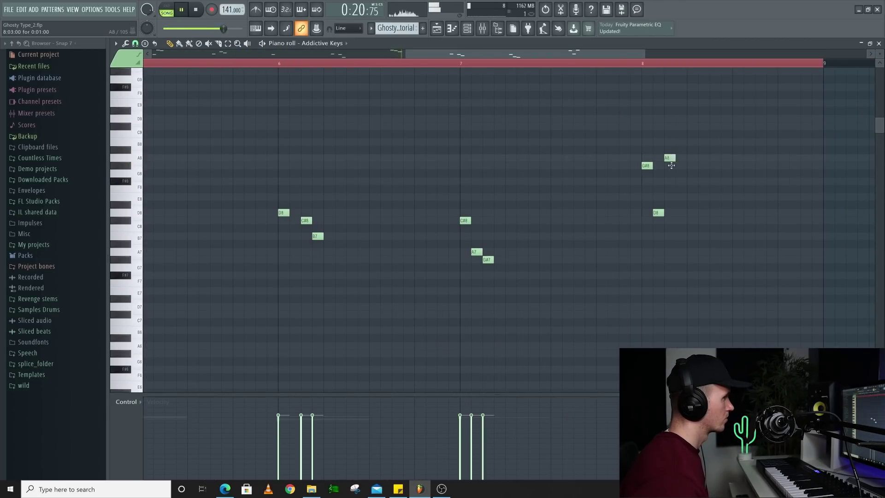
drag(671, 165, 670, 228)
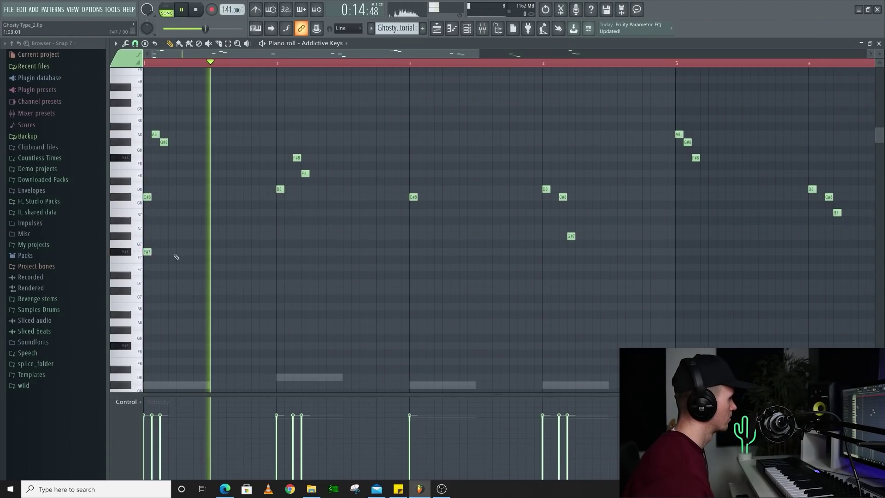
Add lower harmony notes under the melody: A7 at the start of bar 2 and G#7 at the start of bar 3
click(278, 236)
key(space)
click(412, 165)
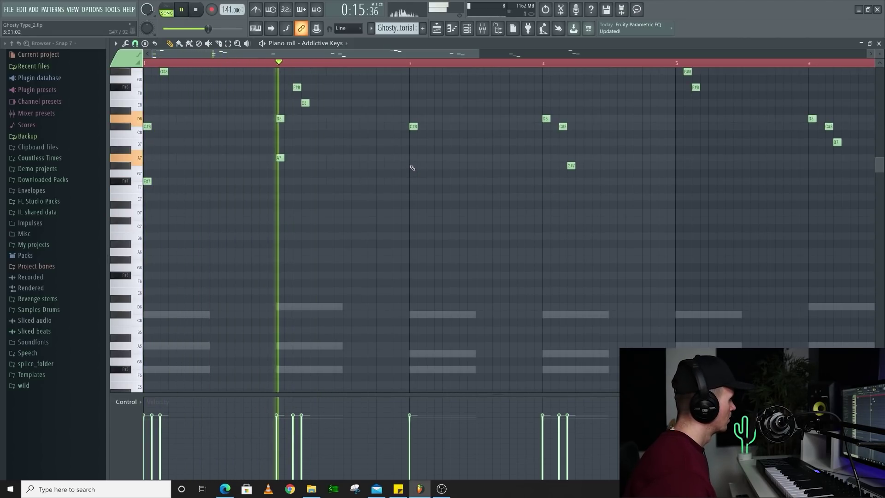
click(412, 165)
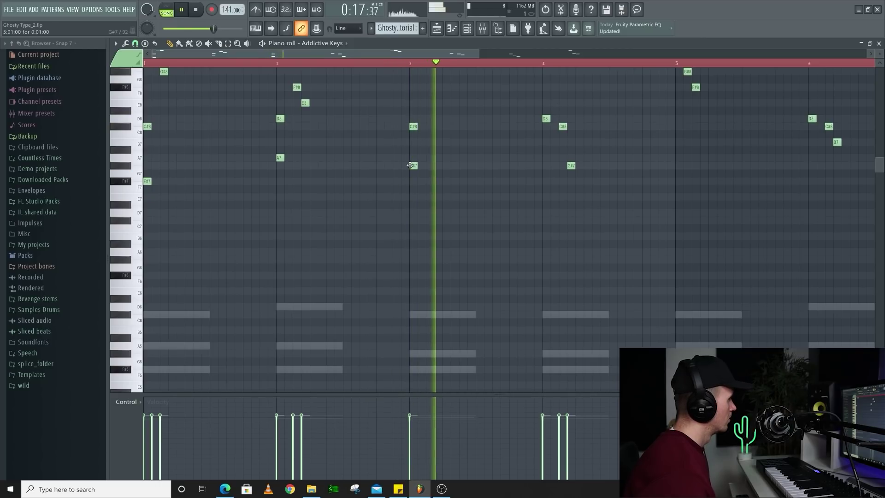
scroll(480, 171, down, 2)
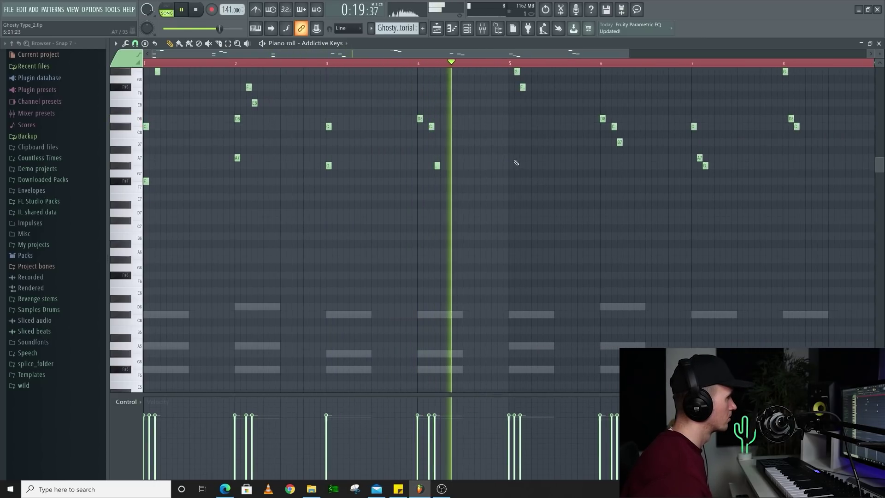
Add an F#7 note at the start of bar 5 and randomize the velocities of all Addictive Keys notes
click(510, 181)
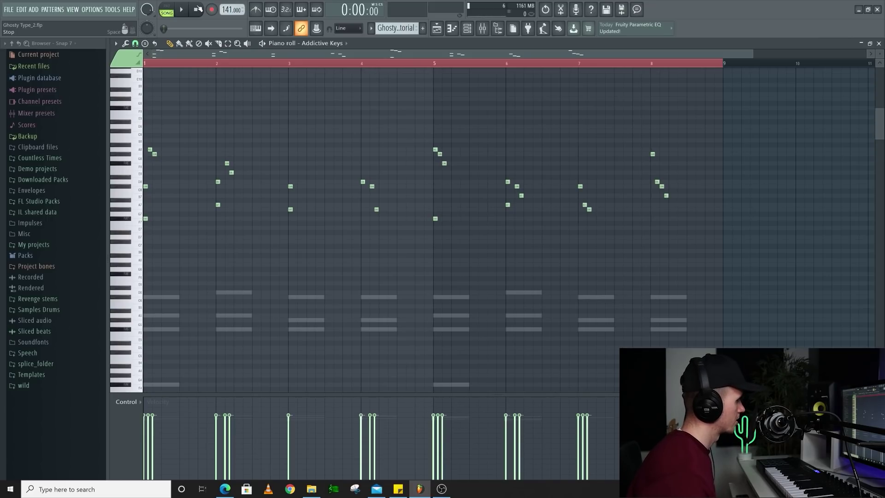
key(space)
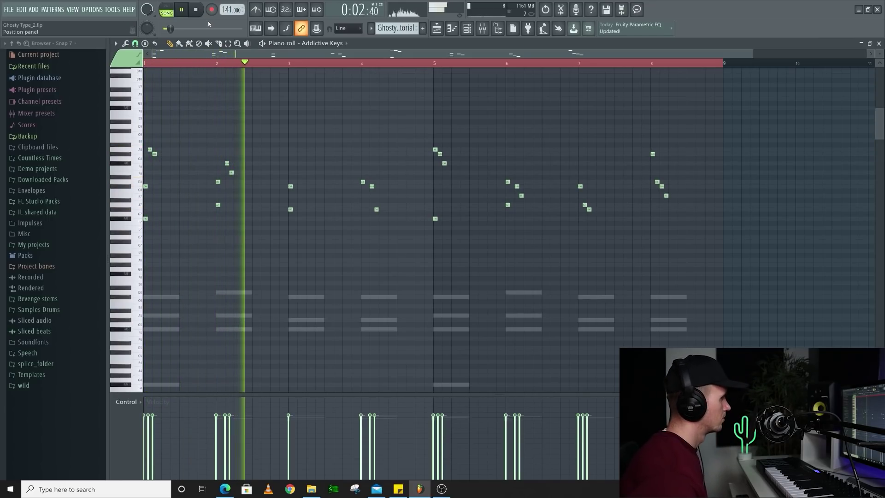
key(ctrl+a)
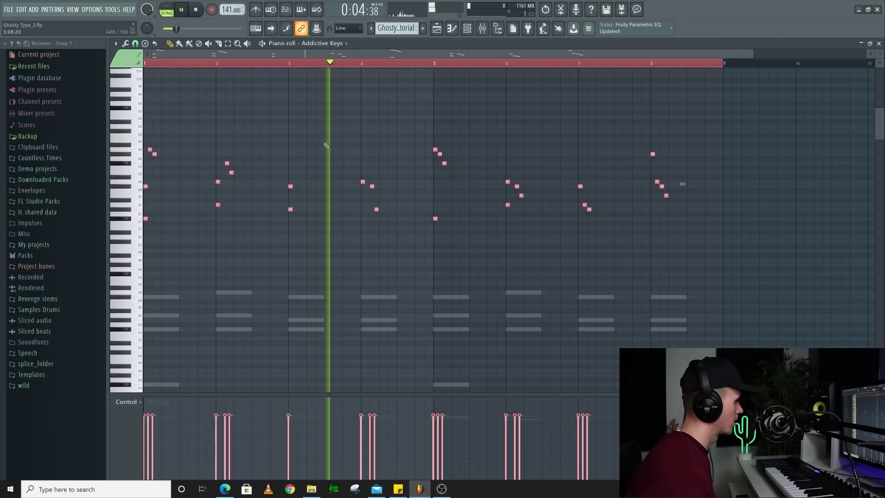
key(alt+r)
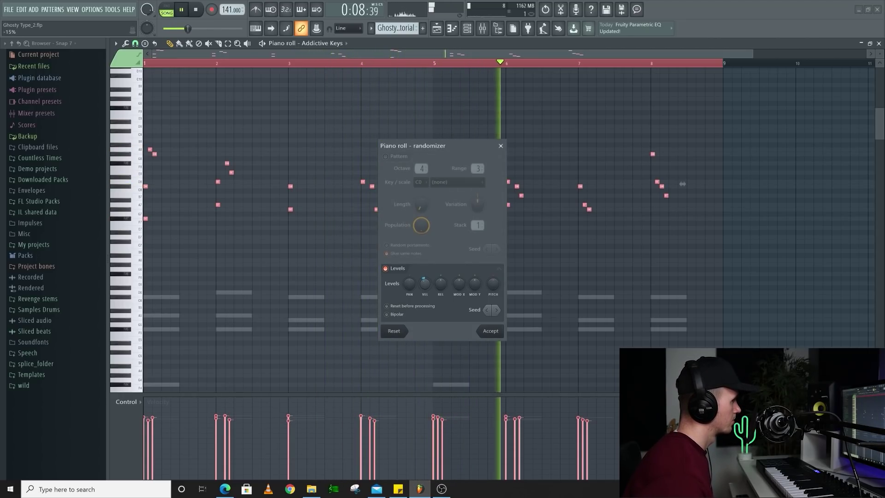
click(490, 331)
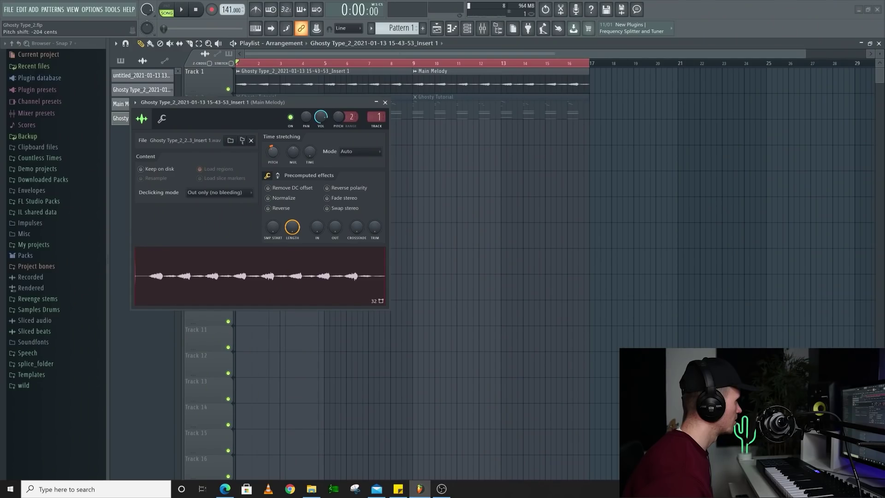
Close the Main Melody clip settings, unmute Track 2, and open its Ghosty Tutorial pattern for editing
click(387, 104)
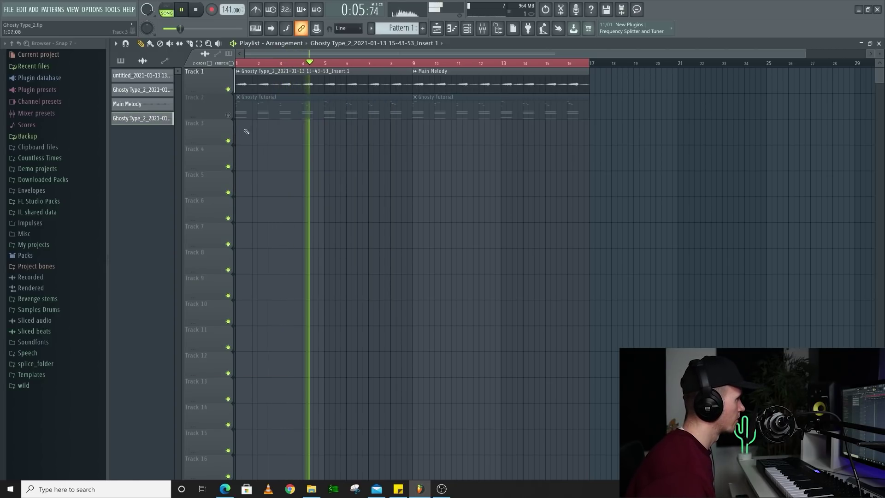
click(229, 115)
key(space)
double_click(278, 111)
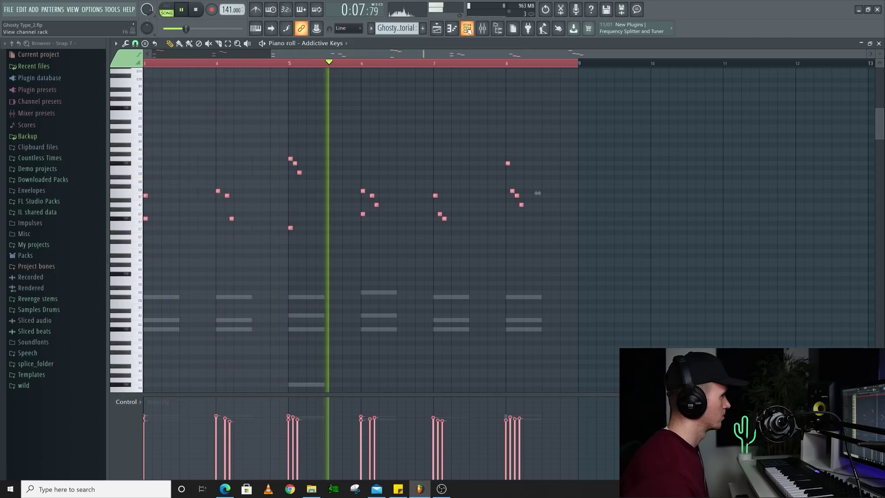
Check which root note and scale type are set for scale highlighting in the piano roll
click(116, 43)
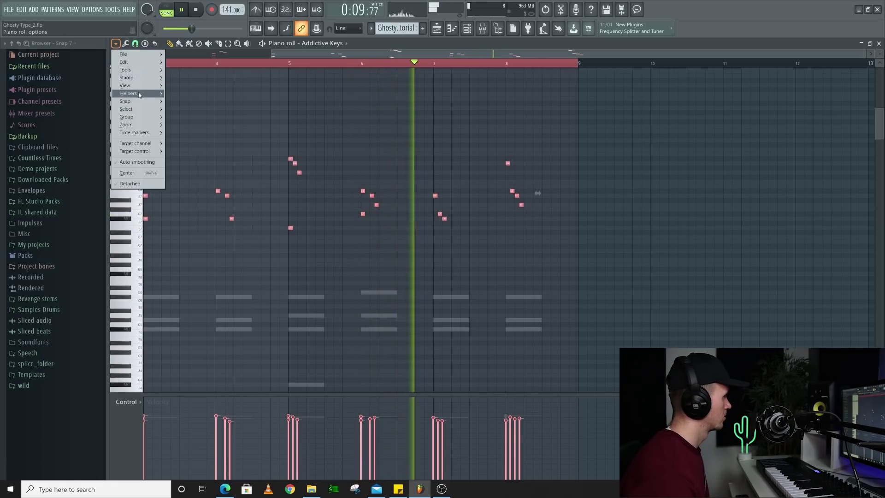
mouse_move(140, 94)
mouse_move(186, 102)
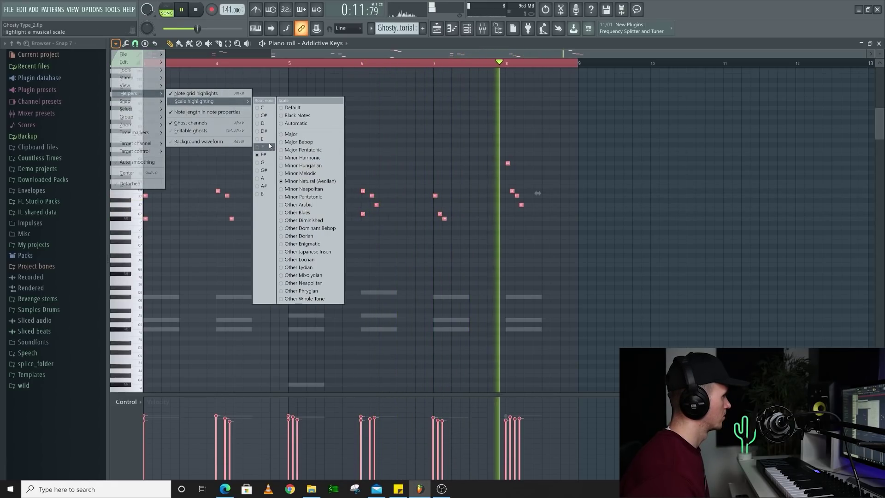
click(378, 128)
click(379, 128)
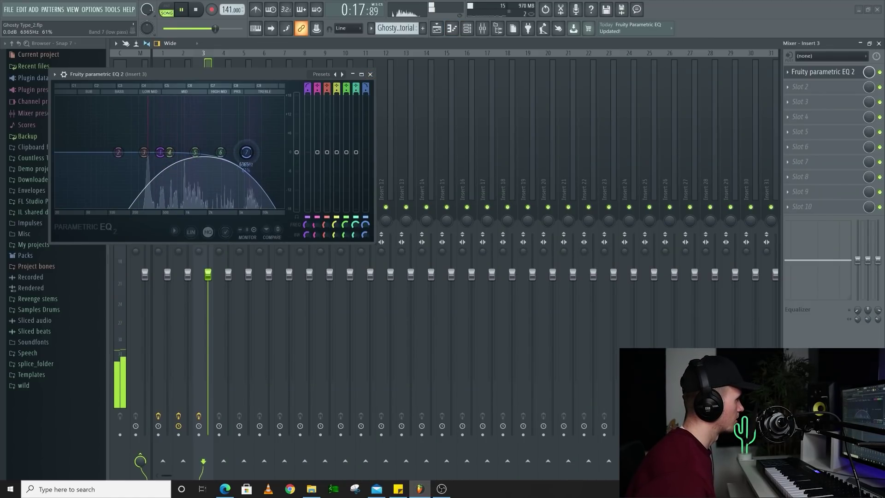
Close the EQ on mixer Insert 3 and name that mixer track VOX
click(370, 75)
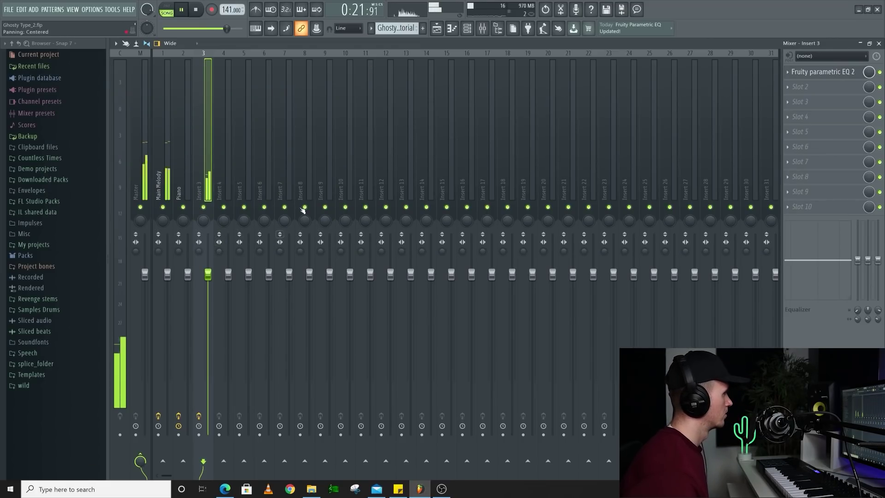
right_click(214, 51)
click(260, 65)
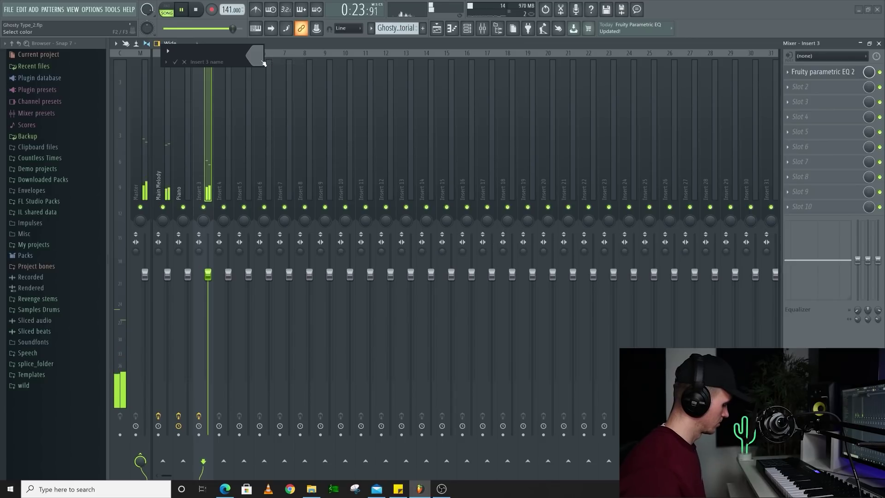
click(469, 29)
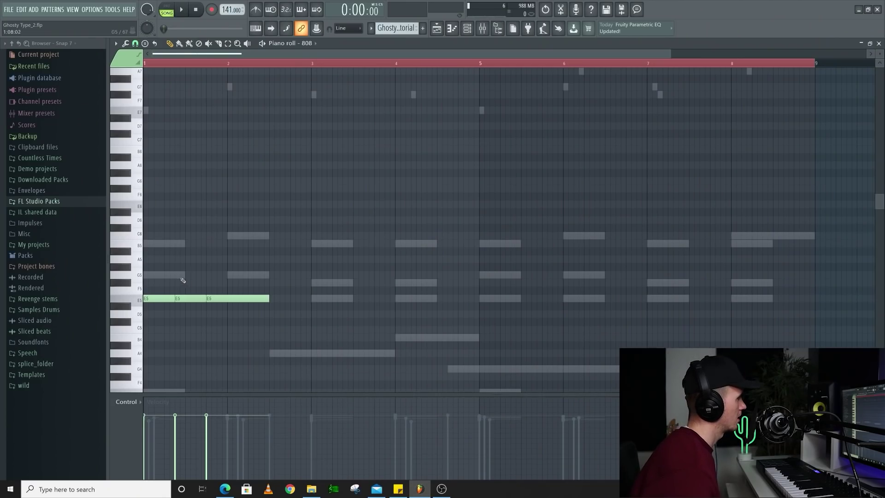
Try a short B5 slide note over the second E5 note of the 808 in bar 1, and remove it
double_click(224, 274)
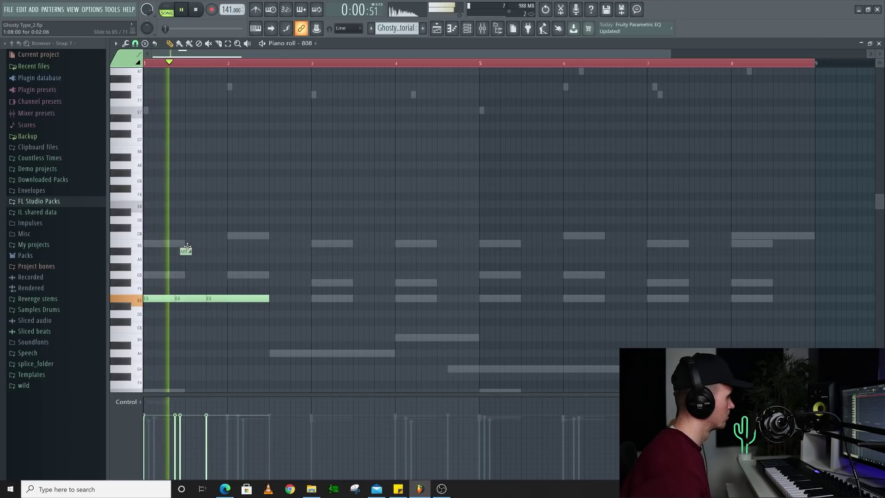
drag(186, 251, 175, 243)
key(space)
key(space)
key(space)
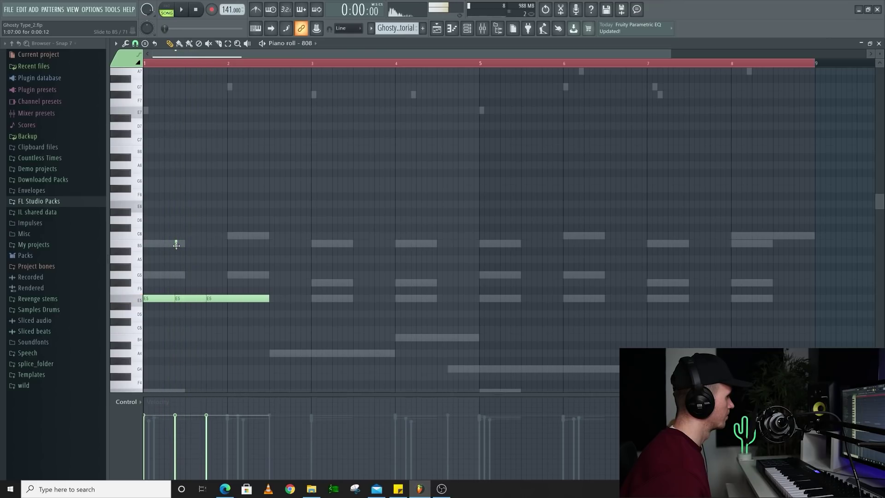
key(space)
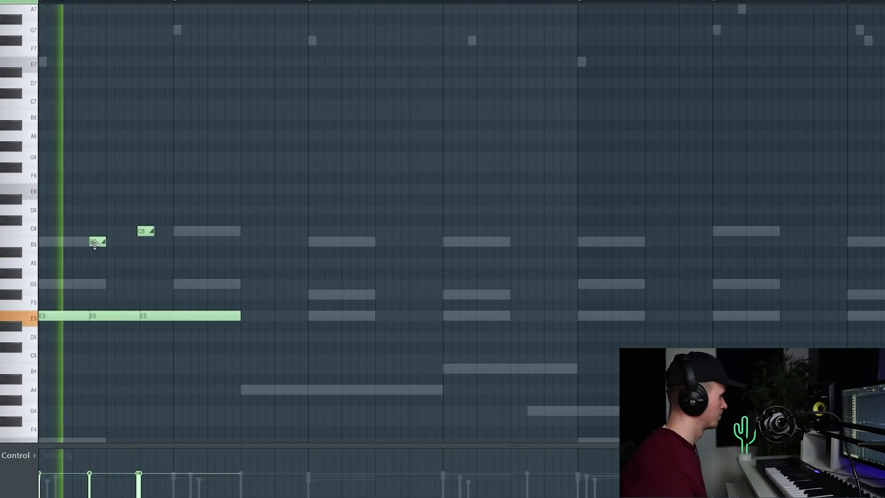
right_click(97, 244)
Align a short C6 slide note with the start of the third E5 note of the 808 and audition it
drag(145, 231, 148, 232)
key(space)
key(space)
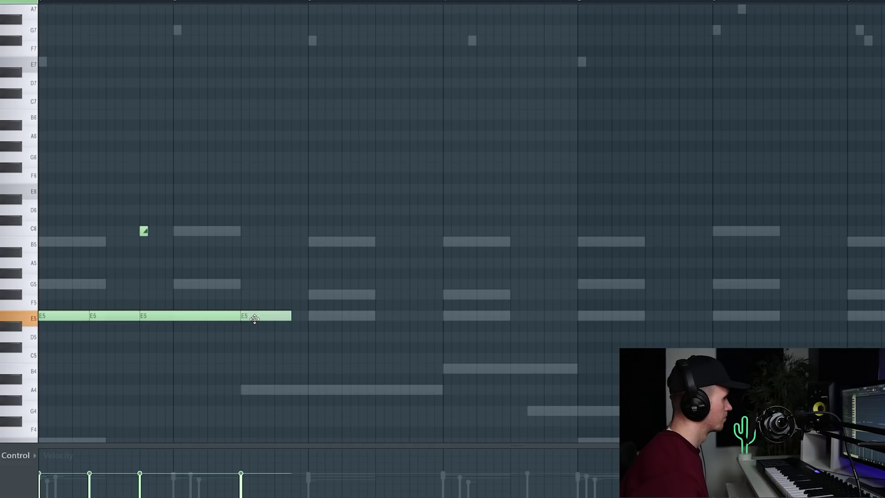
Fill the second half of bar 2 with four short E5 808 notes and put a G6 slide over the first
drag(255, 318, 276, 319)
key(space)
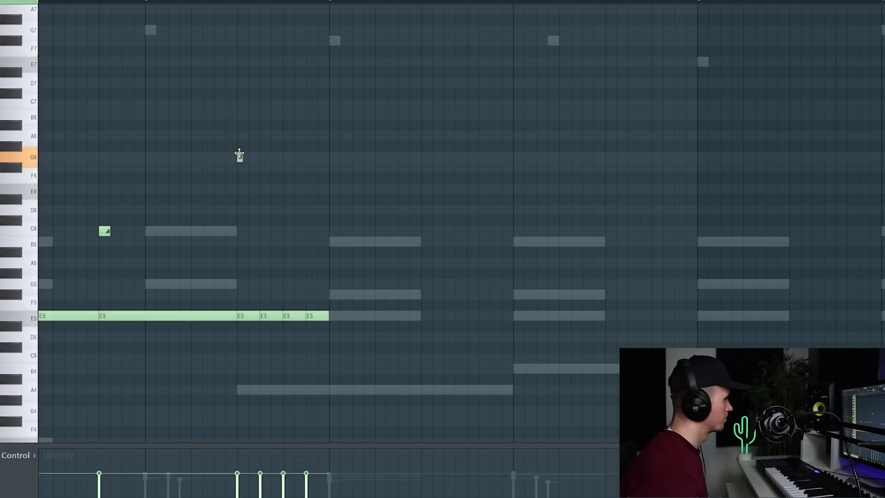
key(space)
Add short slide notes F#6, C6 and B5 over the second, third and fourth short E5 notes in bar 2
click(261, 167)
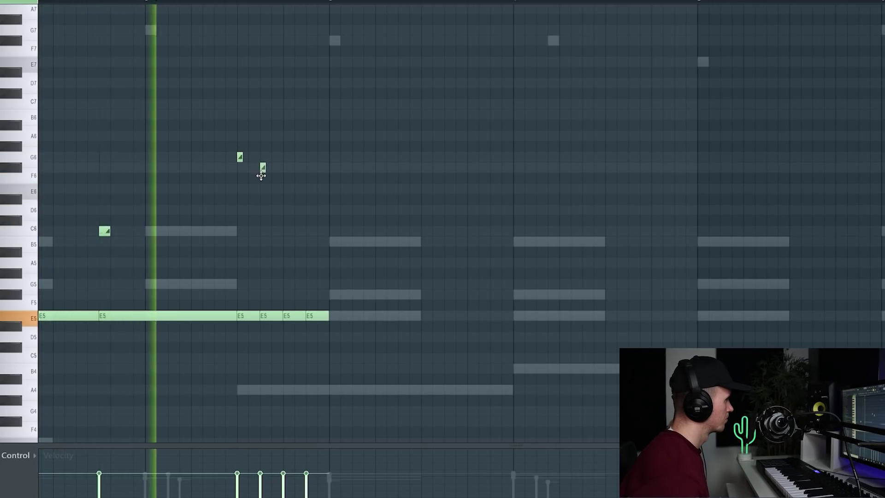
key(space)
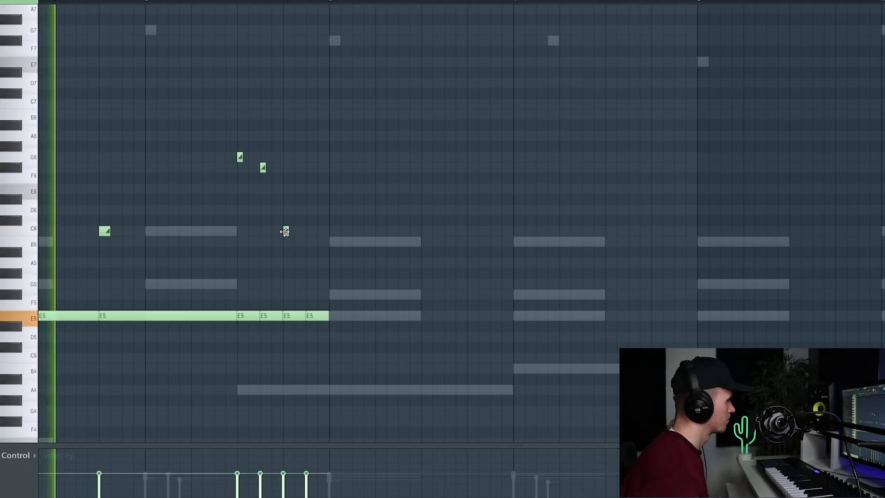
key(space)
click(307, 241)
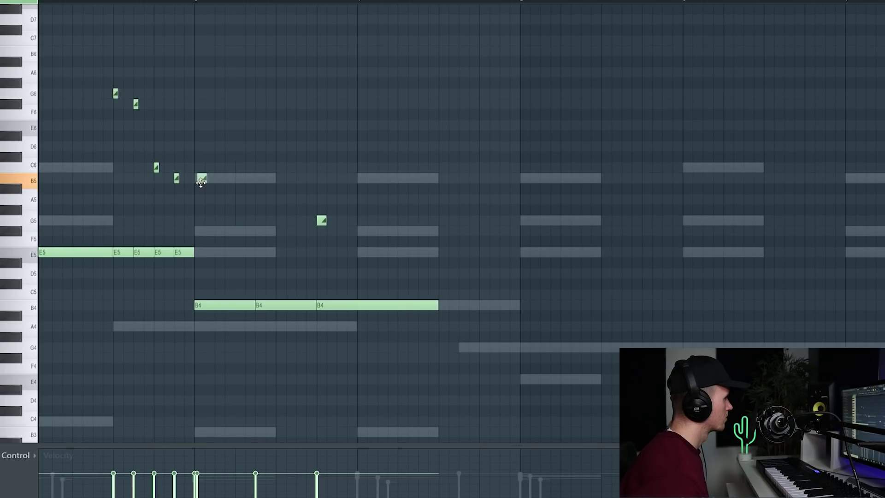
Align the B5 slide with the start of bar 3 and add an F#5 slide over the second B4 note
click(118, 3)
key(space)
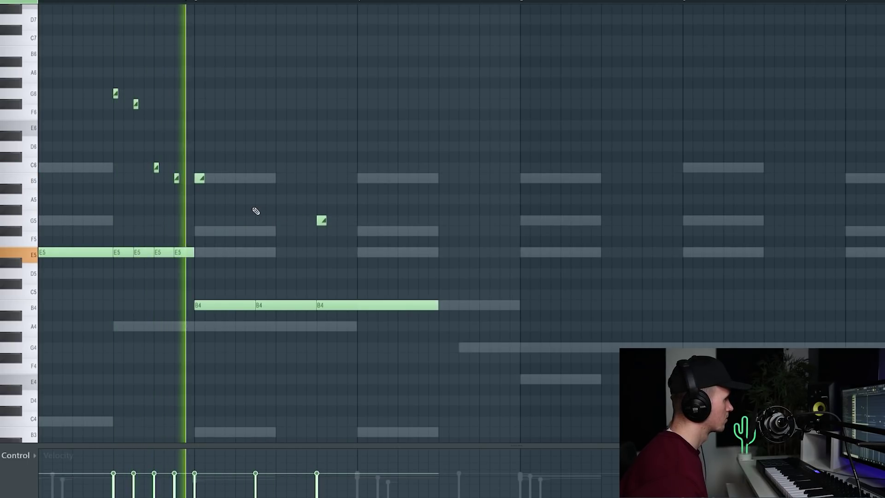
key(space)
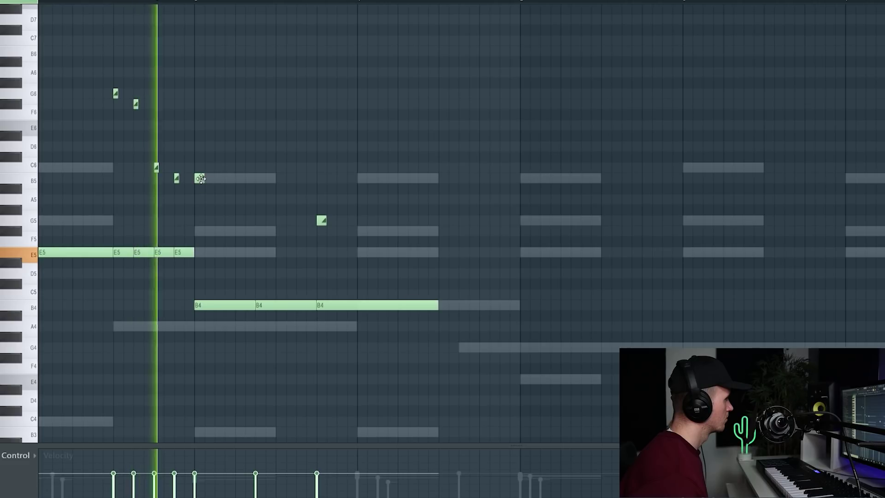
click(261, 231)
key(space)
key(space)
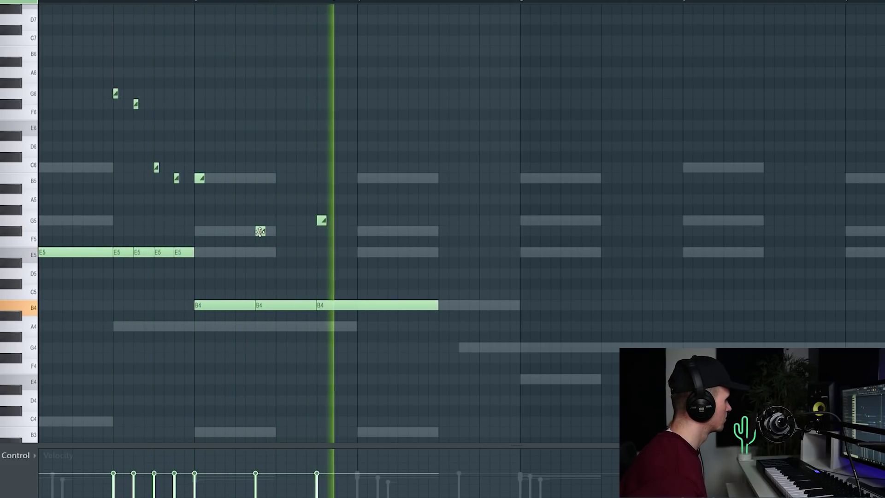
Try lowering the slide note over the third B4 note of the 808 to E5 and D5
key(space)
key(space)
drag(321, 221, 321, 256)
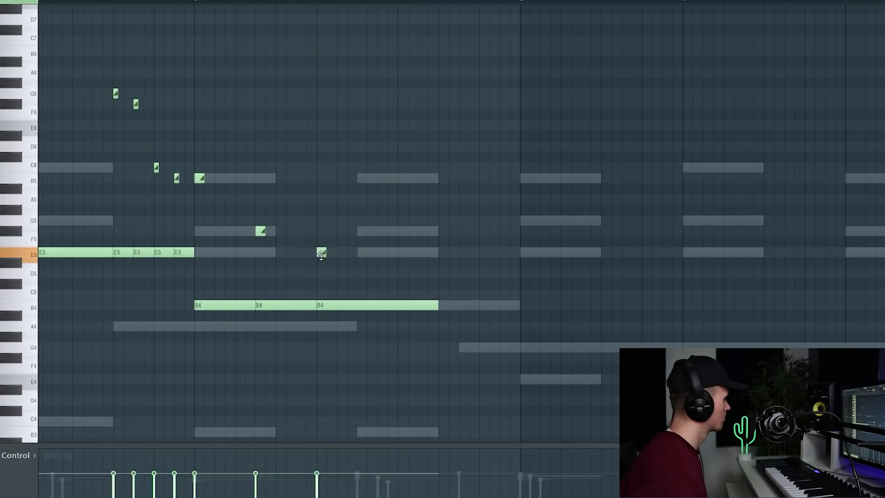
drag(321, 255, 321, 271)
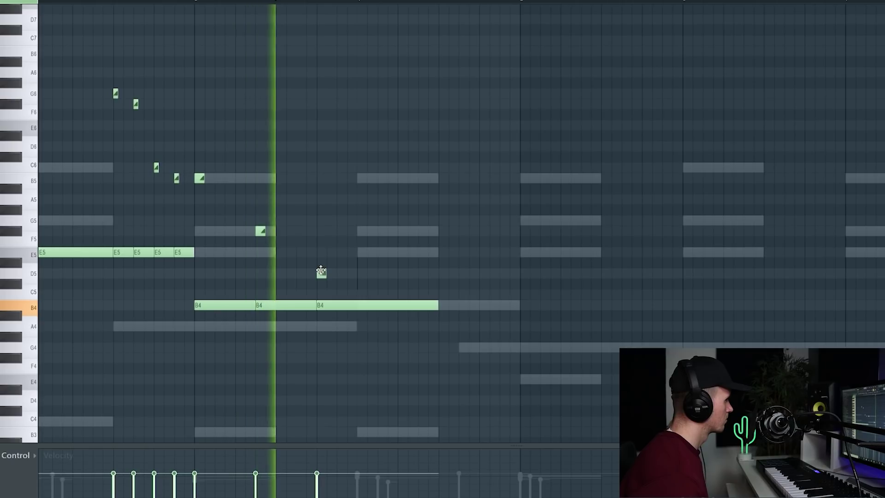
key(space)
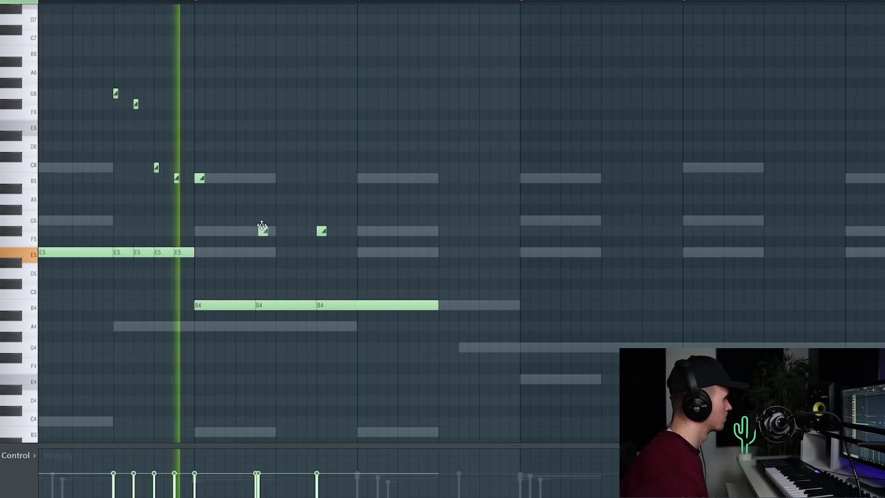
Raise the slide over the second B4 note to G5 and delete the C7 slide at the end of bar 4
drag(261, 231, 261, 221)
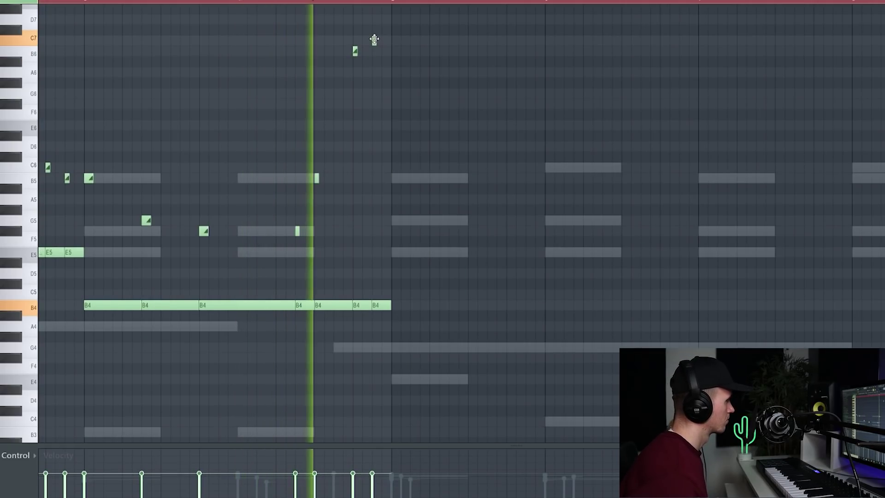
key(space)
right_click(374, 40)
key(space)
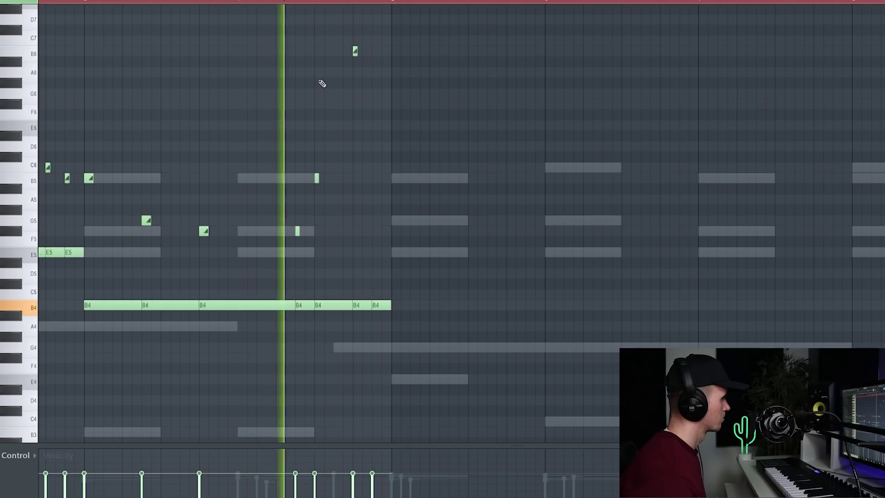
Copy the opening E5 808 notes to bar 5 and shift the last two short E5 notes slightly later in bar 6
scroll(307, 87, down, 3)
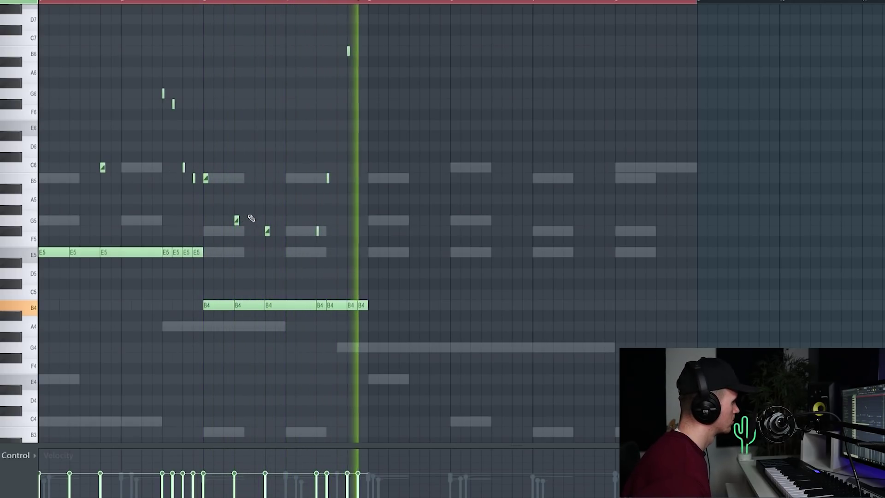
drag(68, 188, 389, 249)
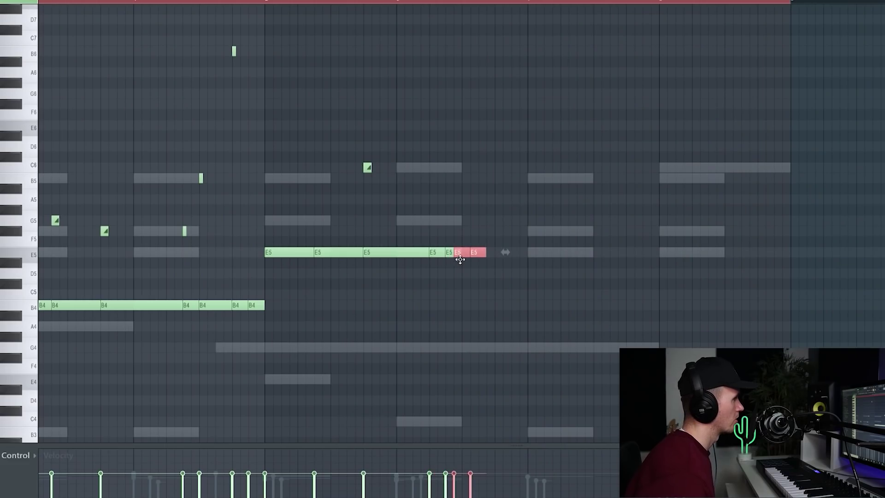
drag(460, 259, 467, 262)
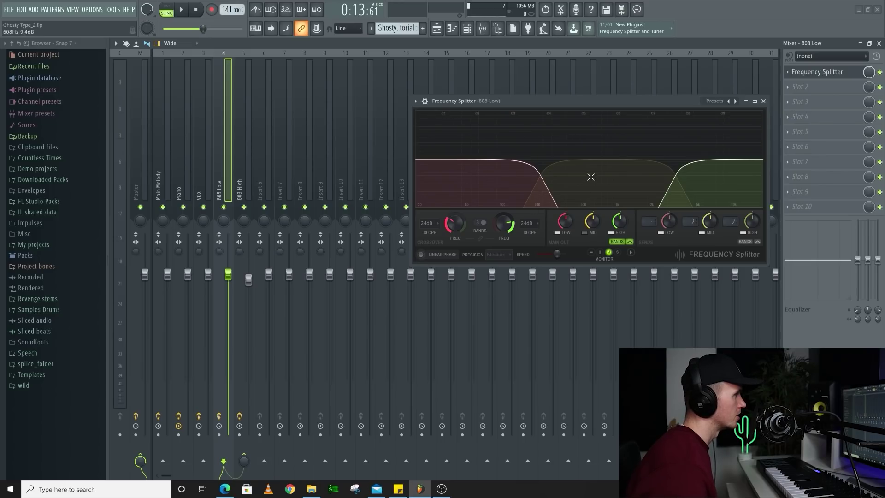
Close the Frequency Splitter on the 808 Low track and play back the 808 notes in their piano roll
click(763, 101)
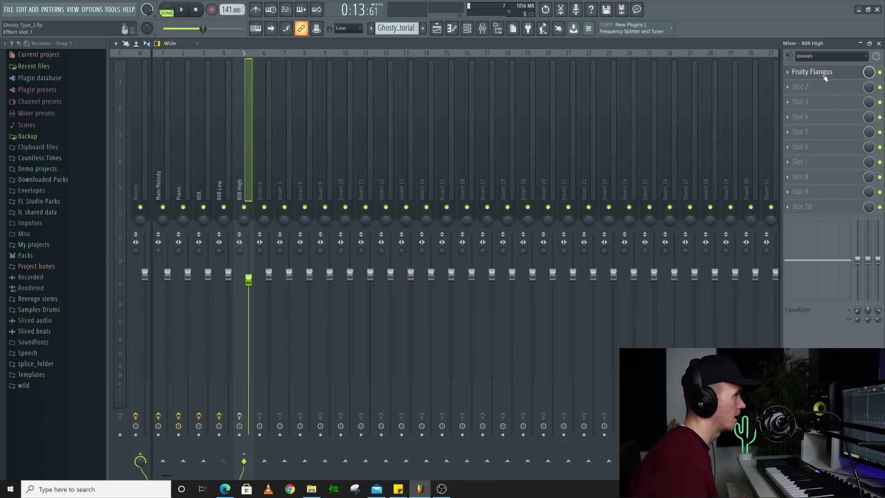
click(467, 29)
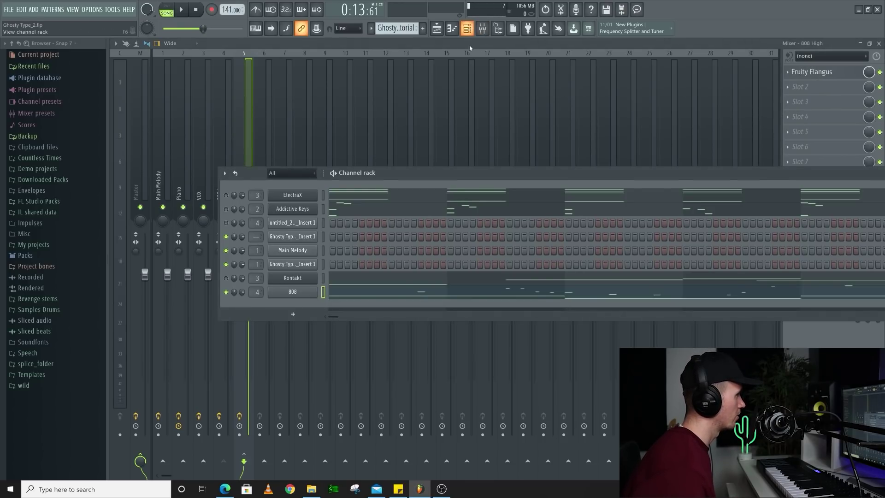
click(357, 299)
key(space)
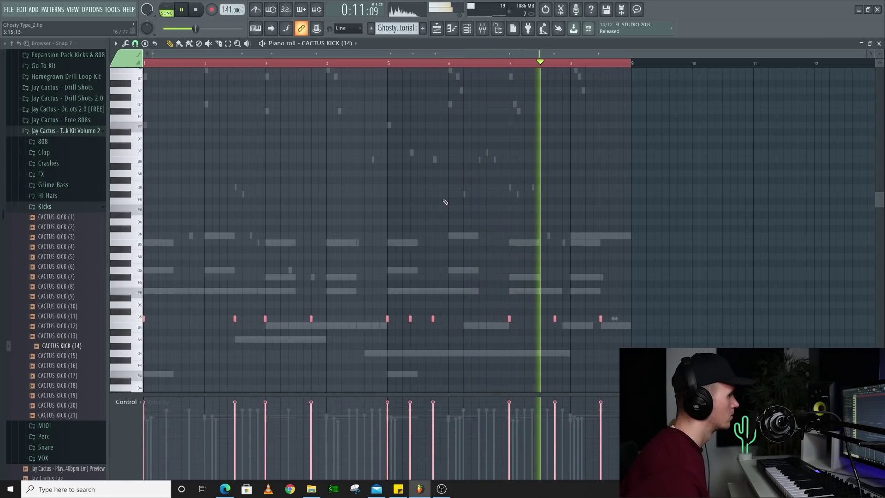
Audition the drill kit's snare samples against the beat and add CACTUS SNARE (15) and CACTUS SNARE (20) as layered snares
ctrl+click(445, 202)
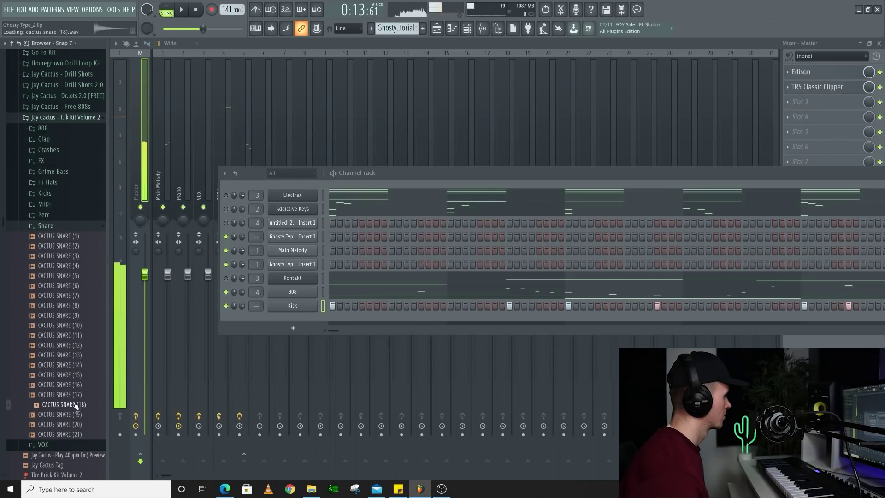
click(81, 424)
key(space)
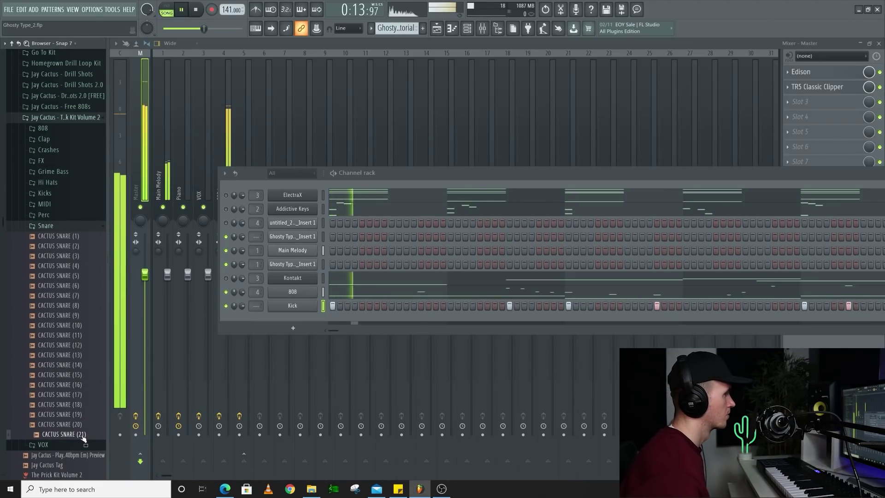
click(72, 386)
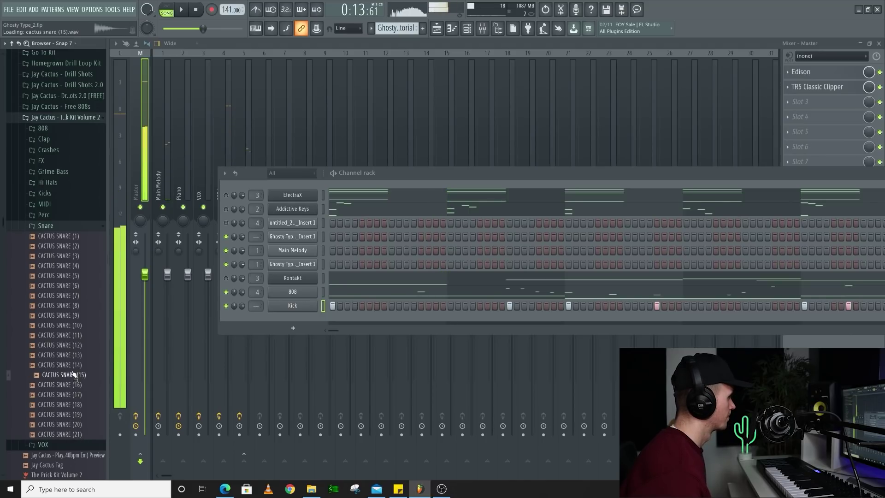
key(space)
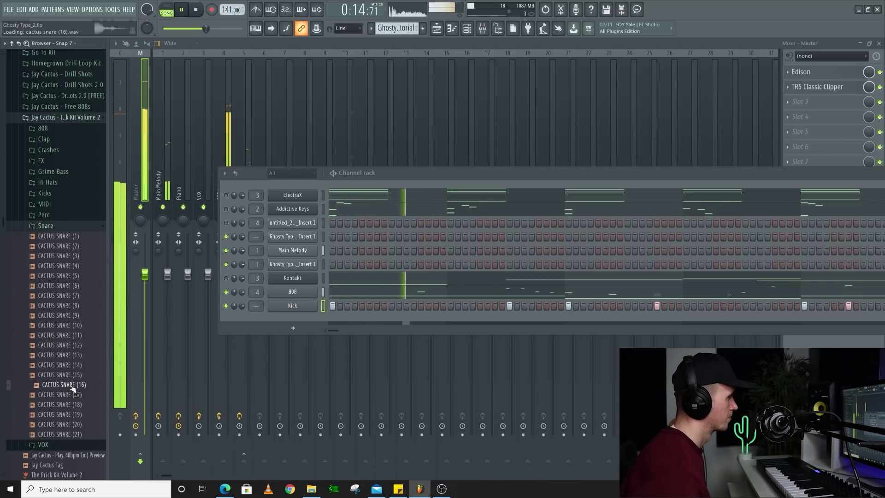
click(74, 375)
key(space)
key(space)
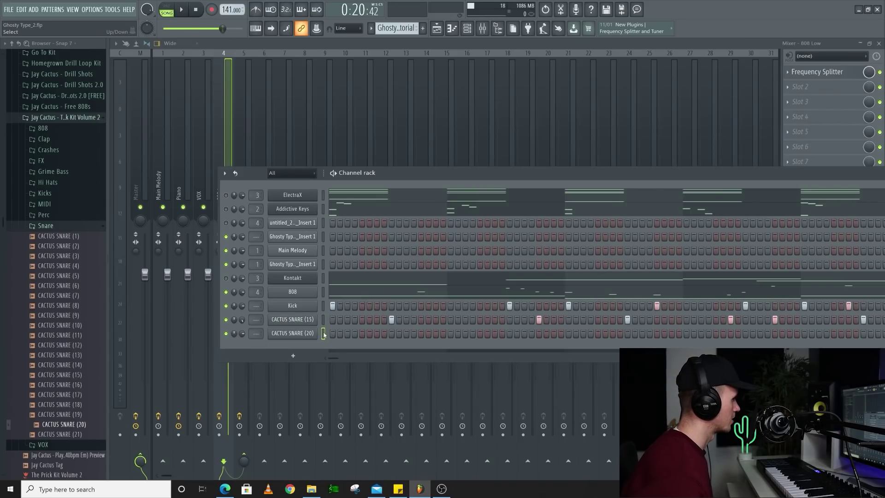
Lower the CACTUS SNARE (20) channel volume to 62% and collapse the snare sample folder
drag(242, 334, 242, 337)
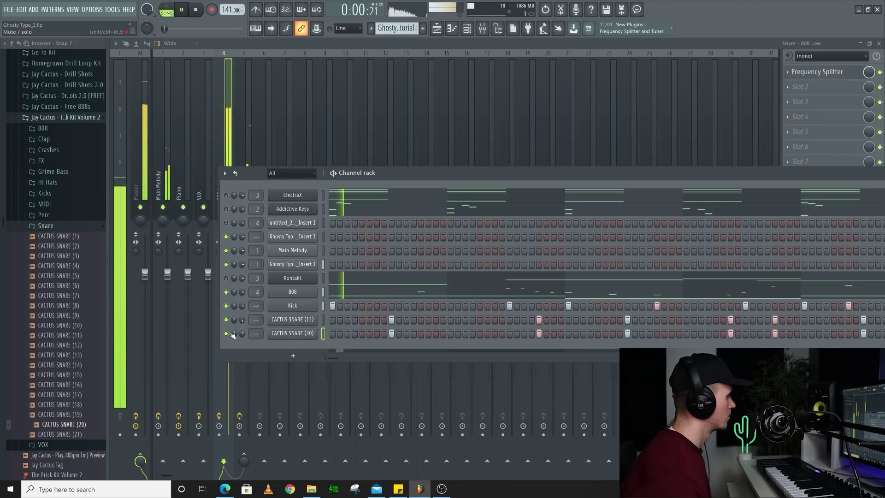
drag(243, 333, 242, 338)
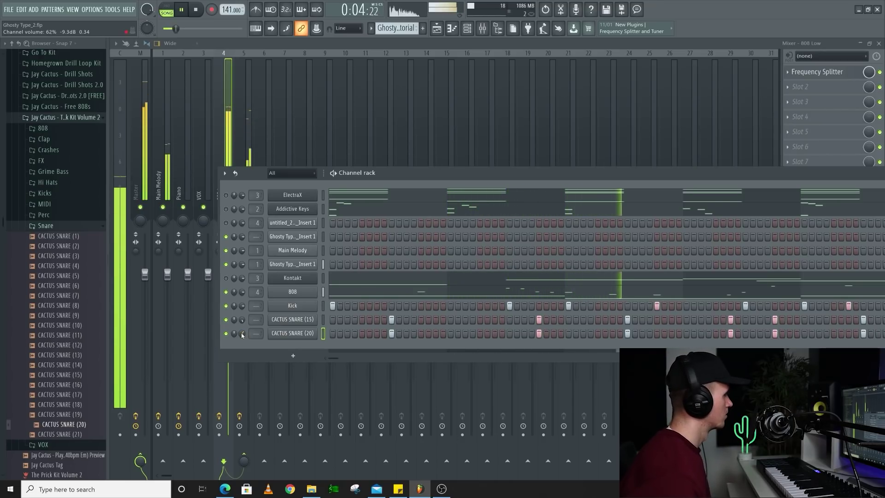
click(66, 228)
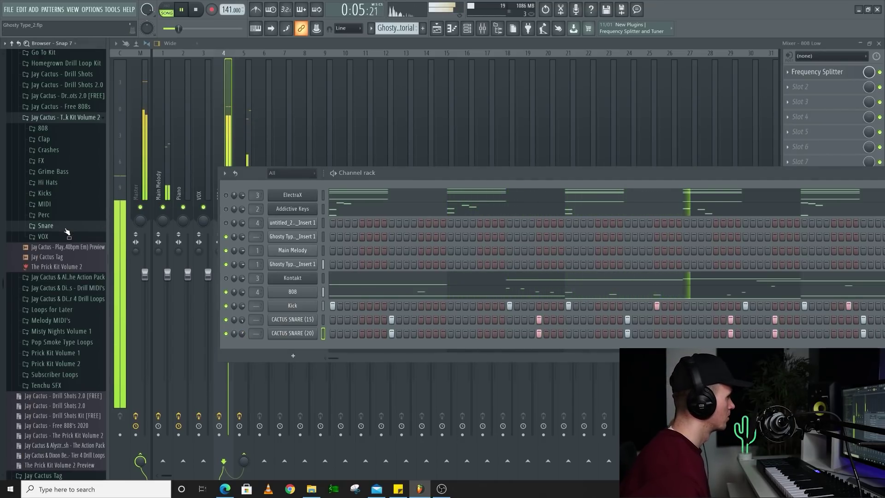
Add the closed sample CACTUS HI HAT (18) from the kit and place hits on steps 1 and 4 of bar 1
click(69, 183)
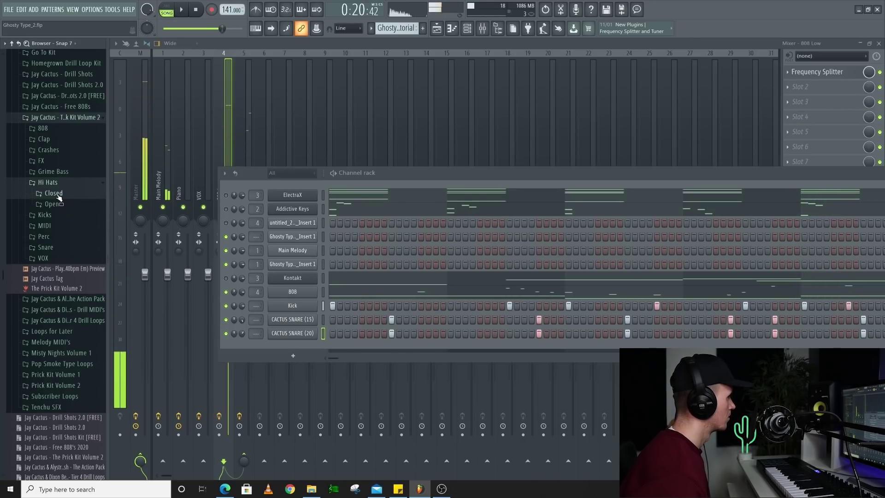
click(55, 194)
click(77, 363)
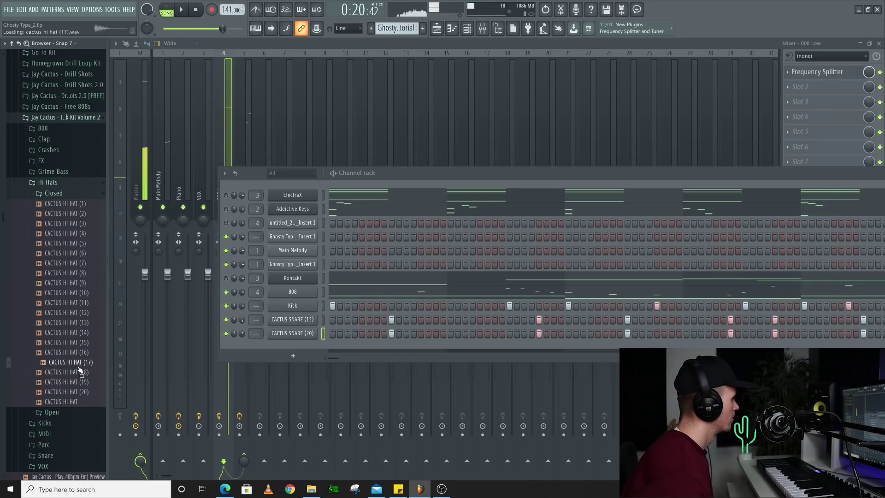
drag(306, 344, 358, 347)
click(355, 347)
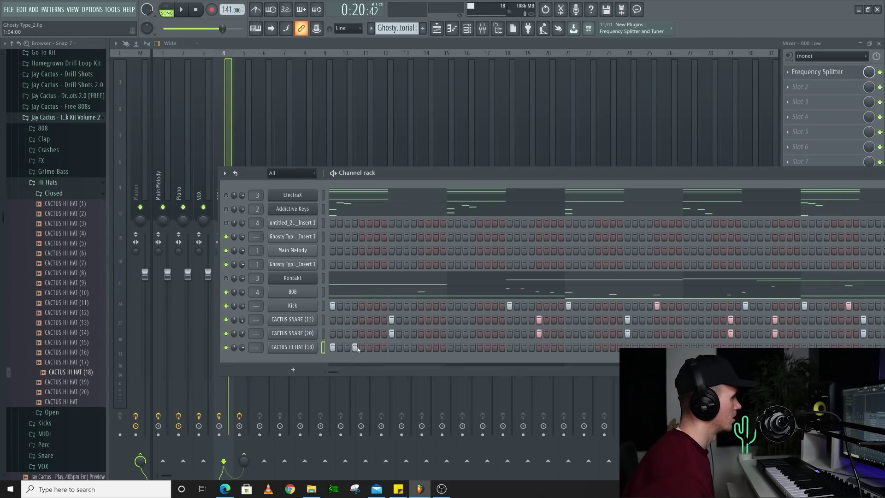
Duplicate the opening half-bar hi-hat pattern repeatedly through the end of bar 4 and deselect the notes
key(space)
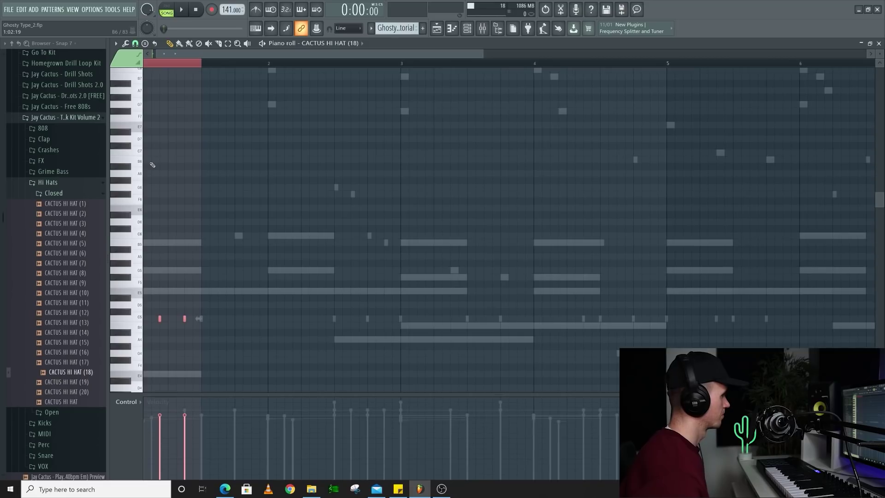
key(ctrl+b)
key(ctrl+b)
key(ctrl+b)
key(ctrl+b)
key(ctrl+b)
key(ctrl+b)
key(ctrl+b)
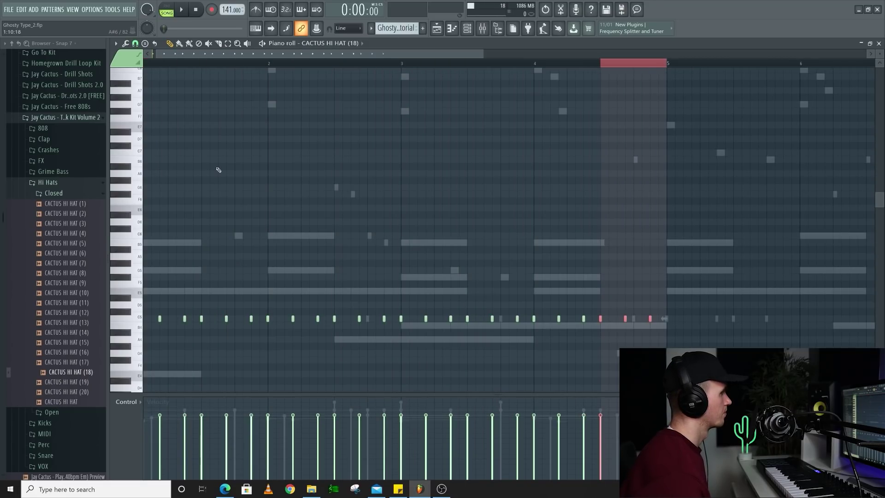
key(ctrl+d)
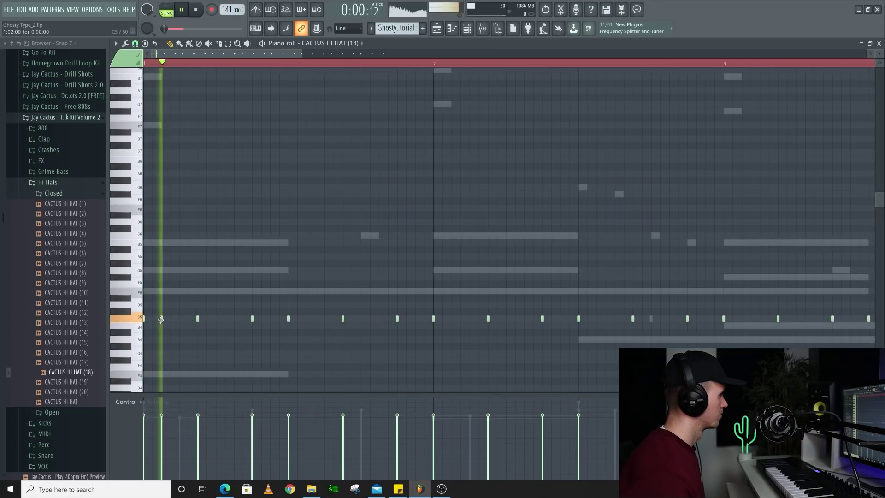
Add a rapid extra hit right after bar 1's opening hi-hat and another right after its last hi-hat
drag(161, 320, 153, 319)
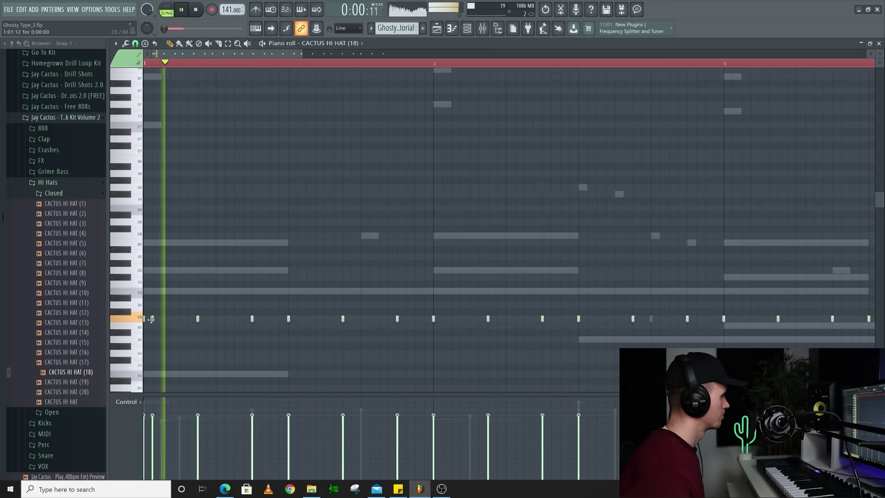
click(161, 318)
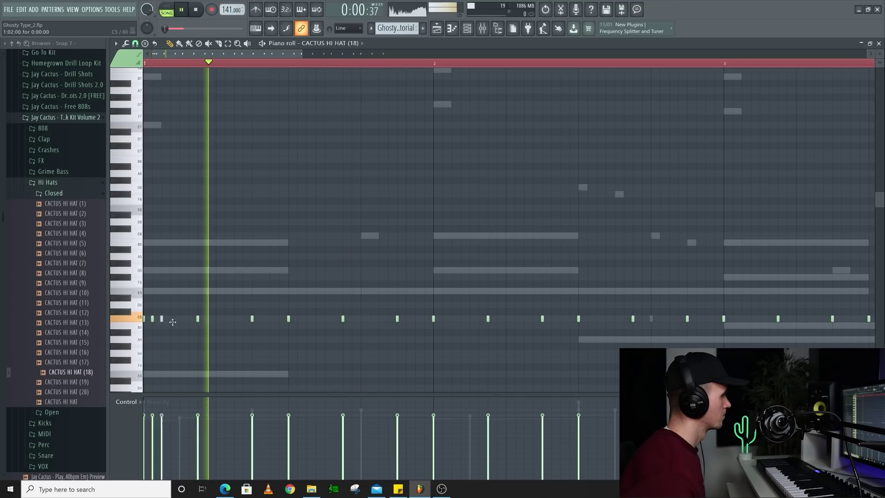
drag(172, 322, 397, 319)
scroll(407, 320, up, 3)
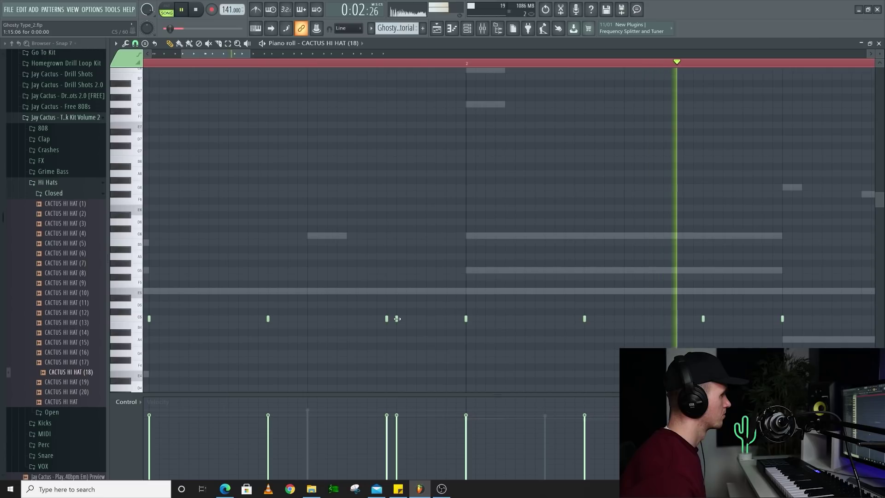
scroll(397, 319, down, 2)
Add two quick descending hi-hat notes on B4 and A4 before the middle of bar 2 and reduce their velocity
click(595, 325)
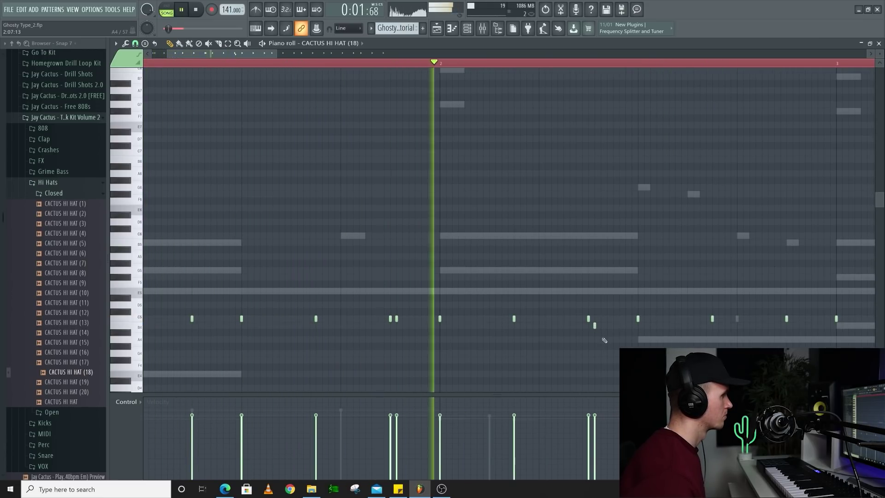
click(602, 340)
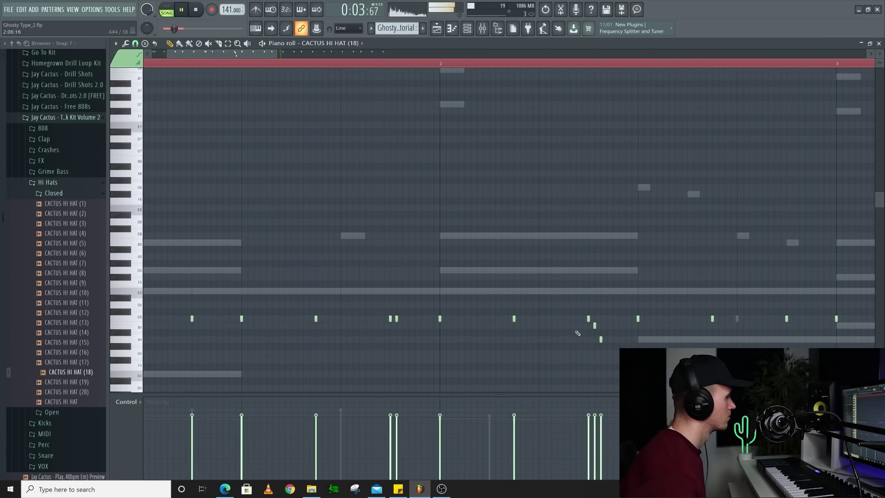
drag(608, 327, 590, 342)
scroll(590, 342, down, 5)
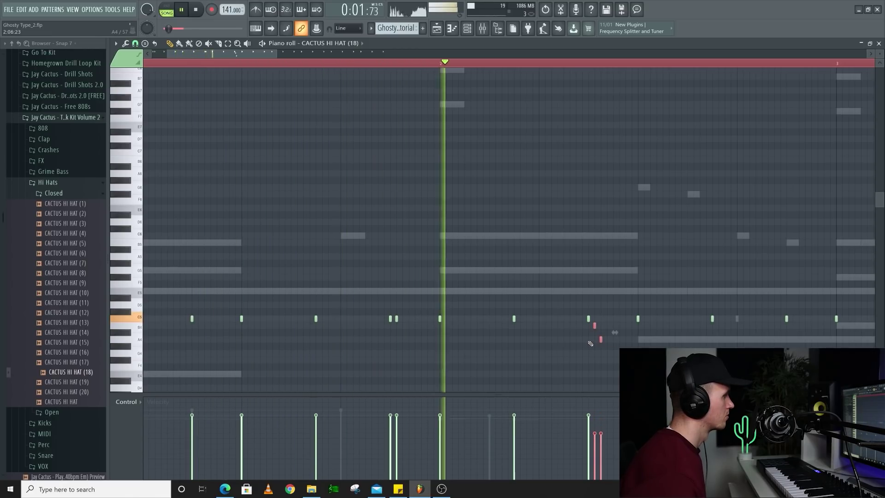
Reduce the velocity of the extra double-hit notes at the end and start of bar 1
drag(408, 316, 394, 333)
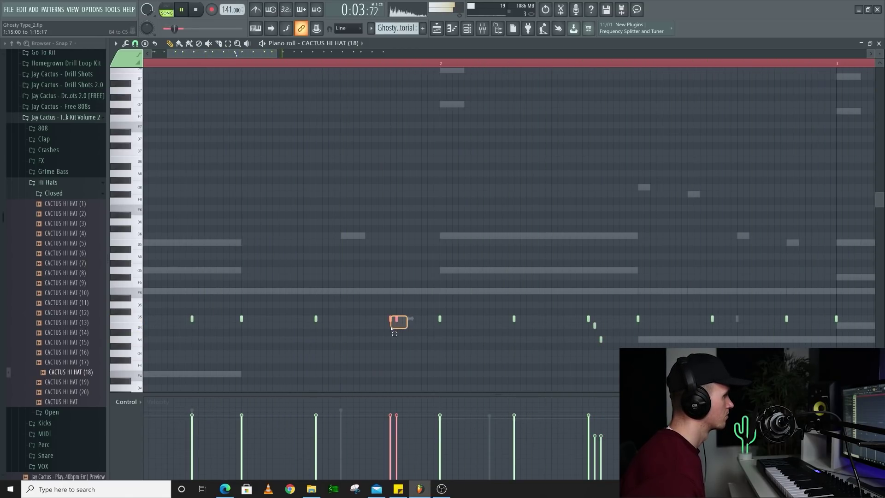
scroll(307, 317, down, 3)
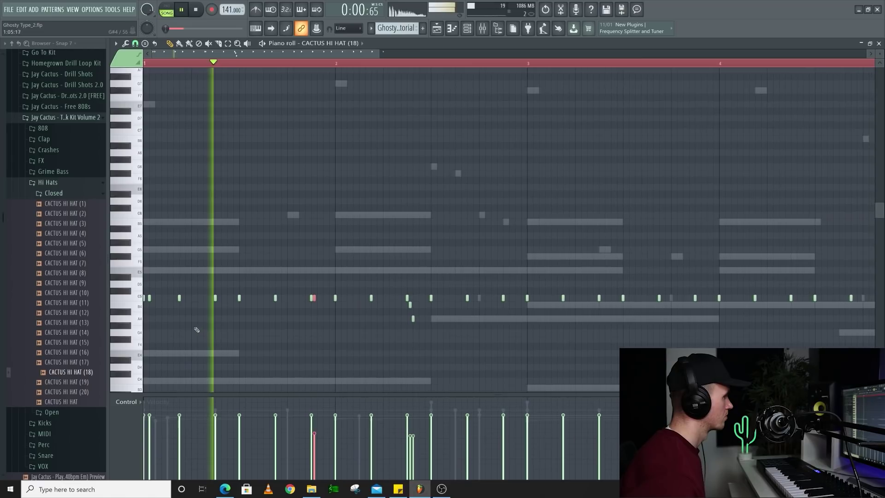
drag(160, 292, 147, 308)
scroll(161, 300, down, 3)
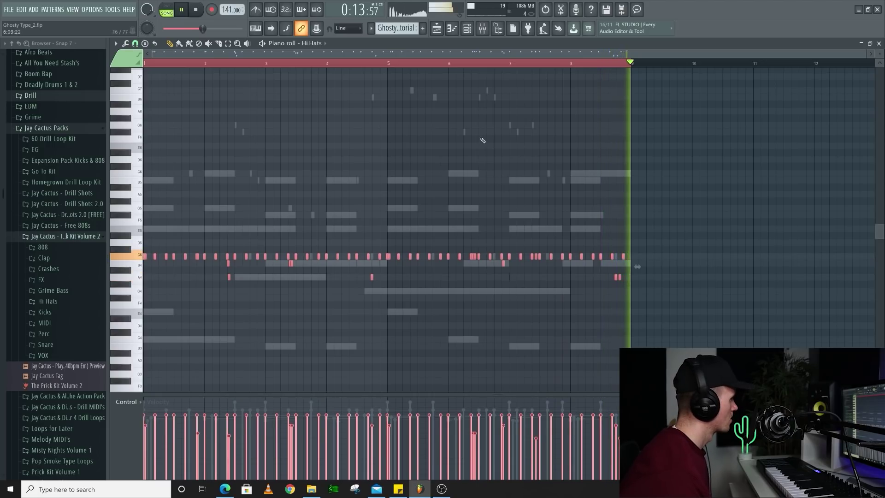
Try the Drill Bounce and Into The Snare MIDI patterns on the Hi Hats channel and settle on Saving Space
drag(62, 306, 304, 351)
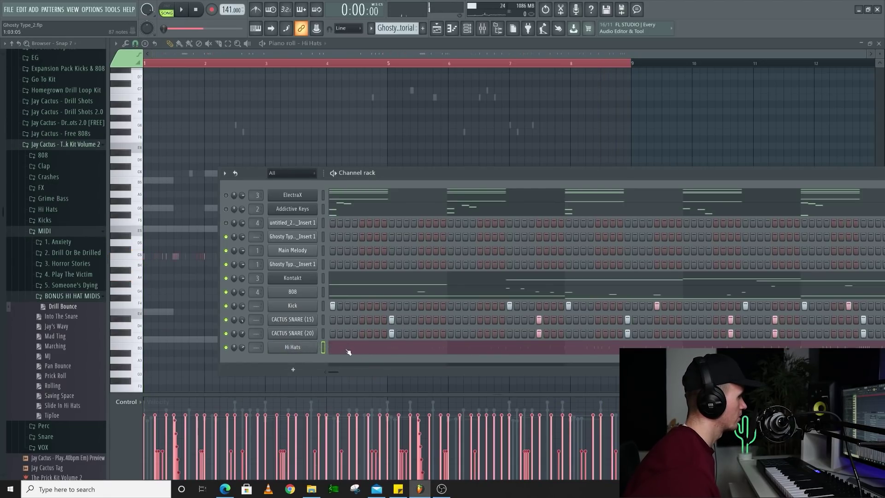
key(space)
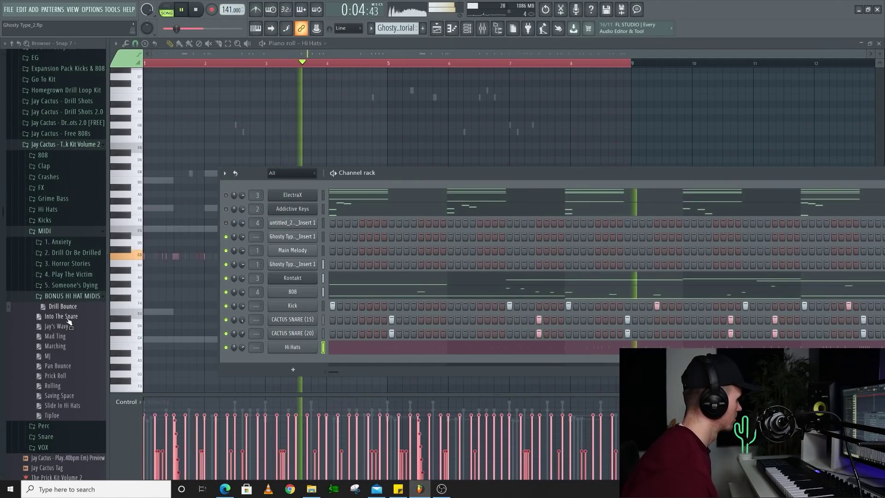
drag(67, 317, 323, 346)
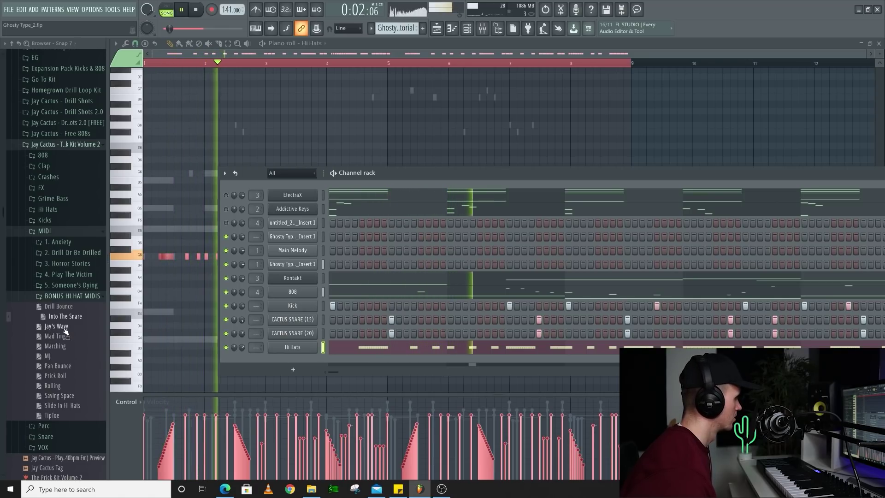
key(space)
drag(68, 406, 296, 350)
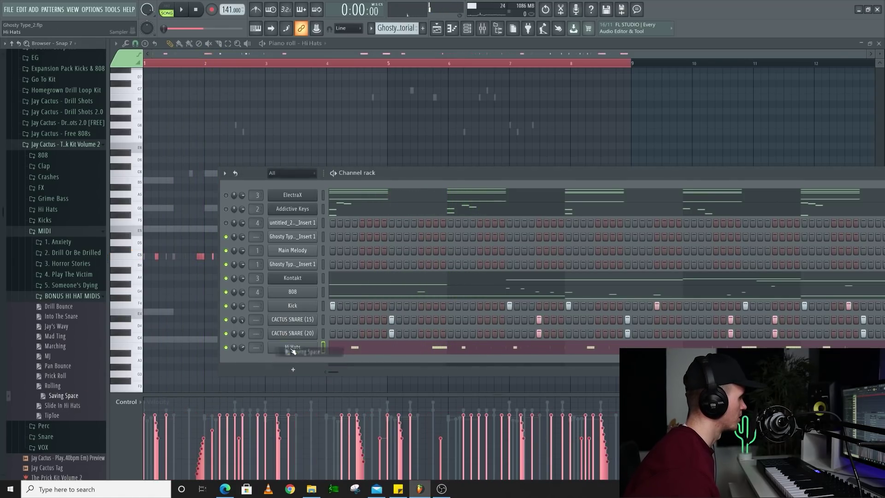
key(space)
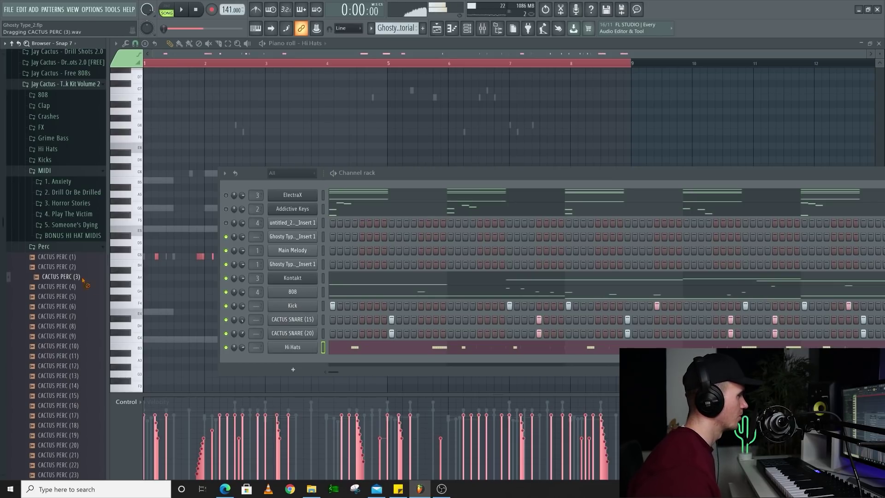
Add CACTUS PERC (3) with a hit on bar 1's first step and place a Perc hit on step 7 of bar 2
drag(84, 280, 336, 363)
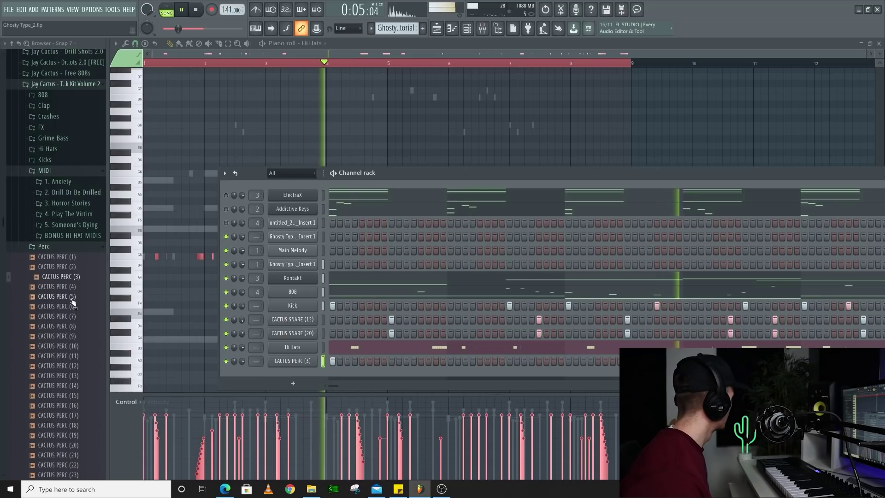
click(72, 346)
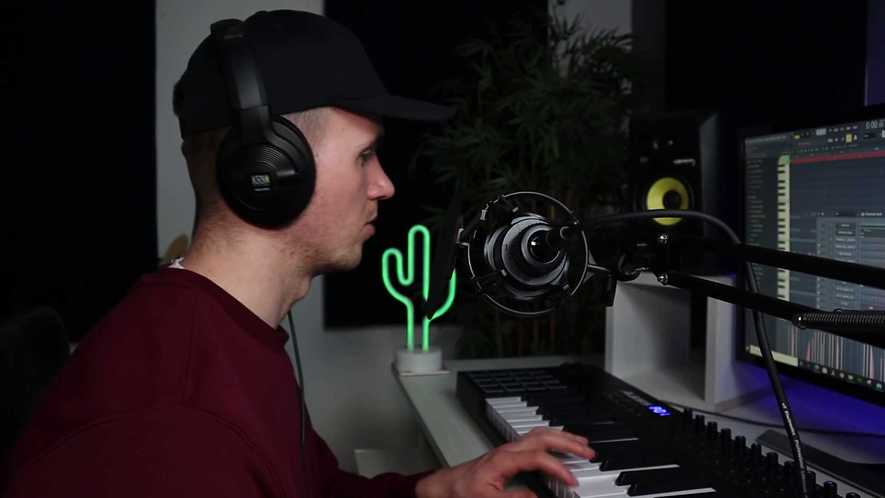
key(space)
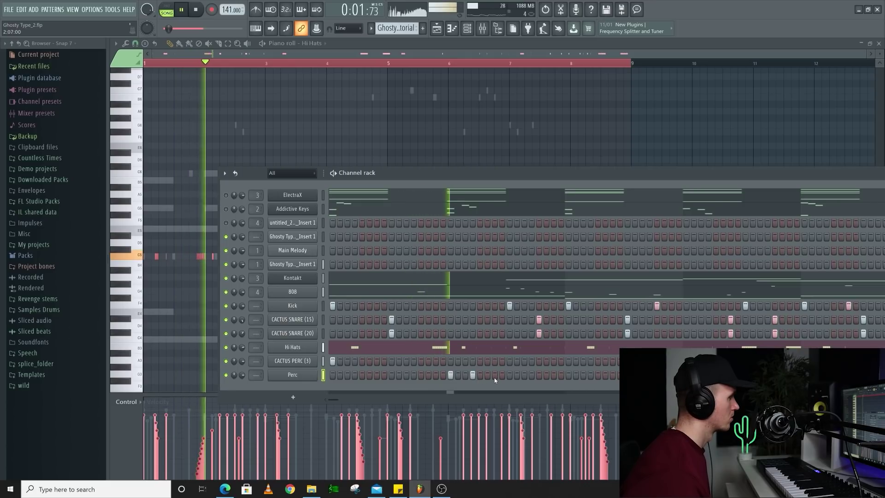
click(495, 374)
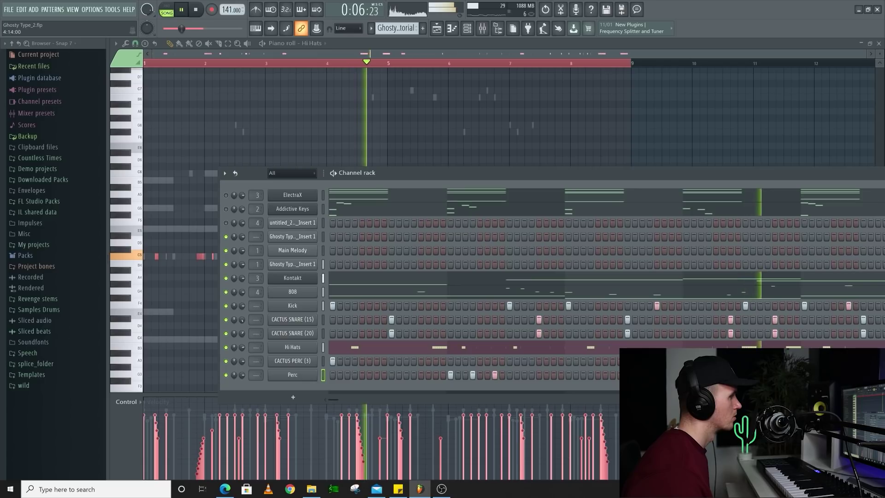
key(space)
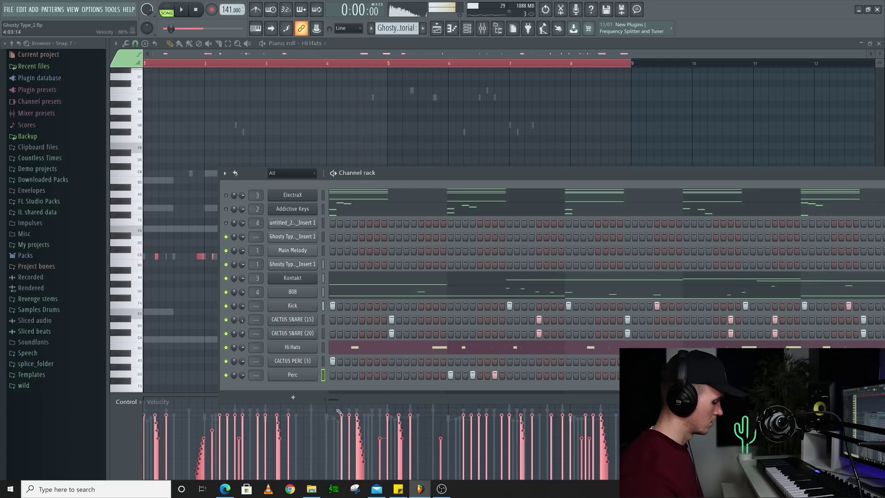
Place three Perc hits on steps 9, 12 and 15 of bar 2 in the piano roll and play the pattern
click(452, 29)
drag(422, 70, 632, 63)
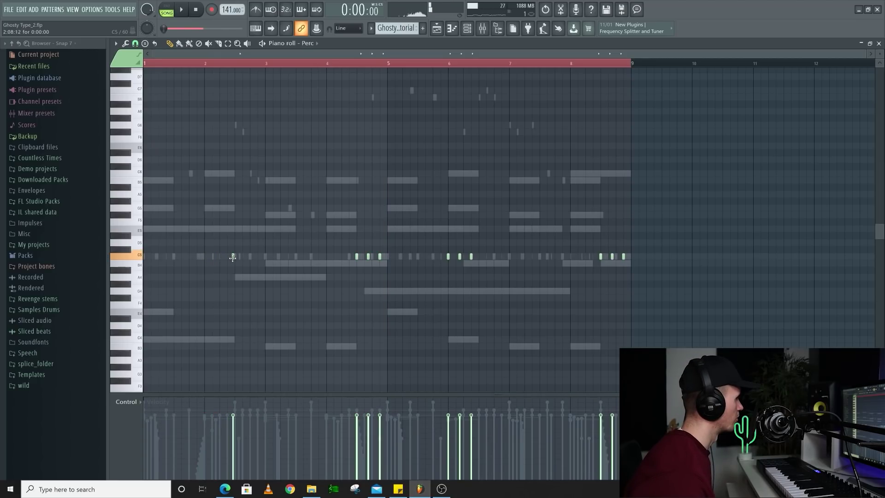
key(space)
scroll(235, 257, up, 2)
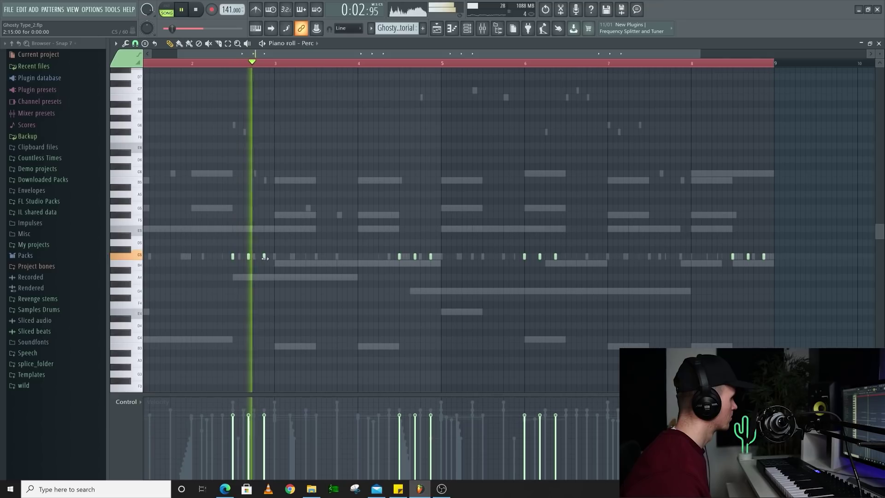
Examine the full arrangement in the playlist during playback, following the melody, 808, drum and effect clips from section to section
scroll(295, 253, down, 2)
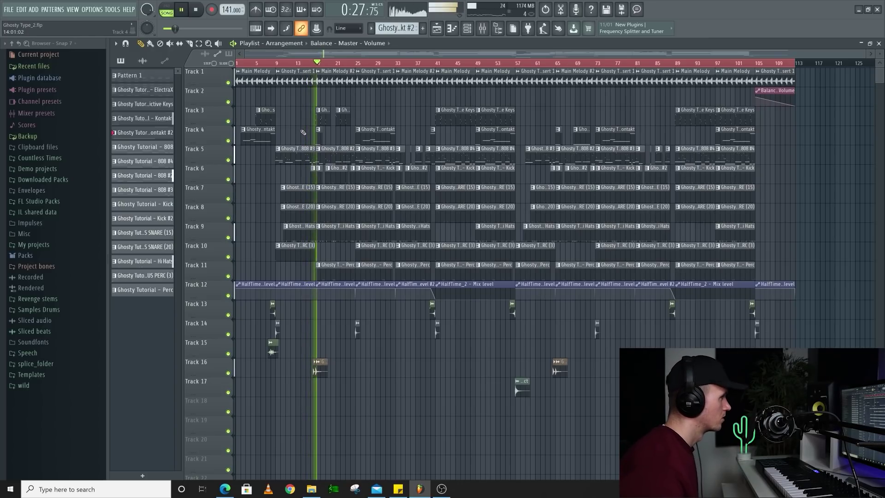
scroll(298, 125, up, 2)
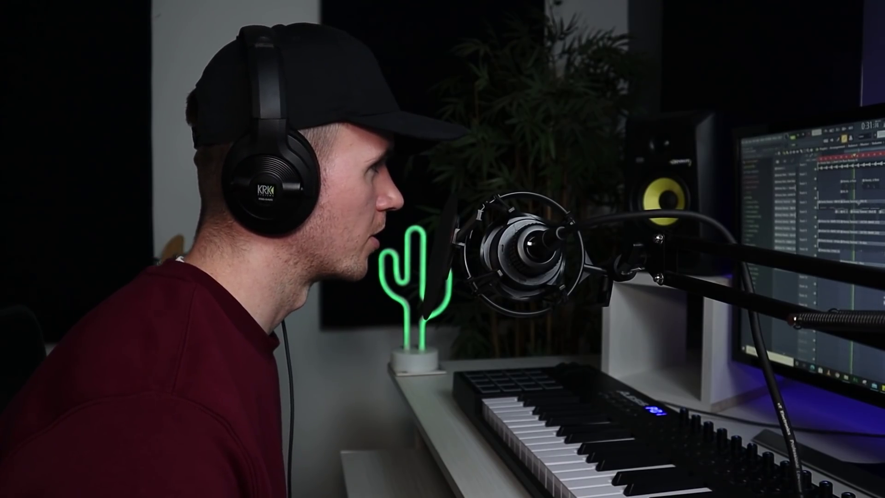
scroll(333, 153, up, 3)
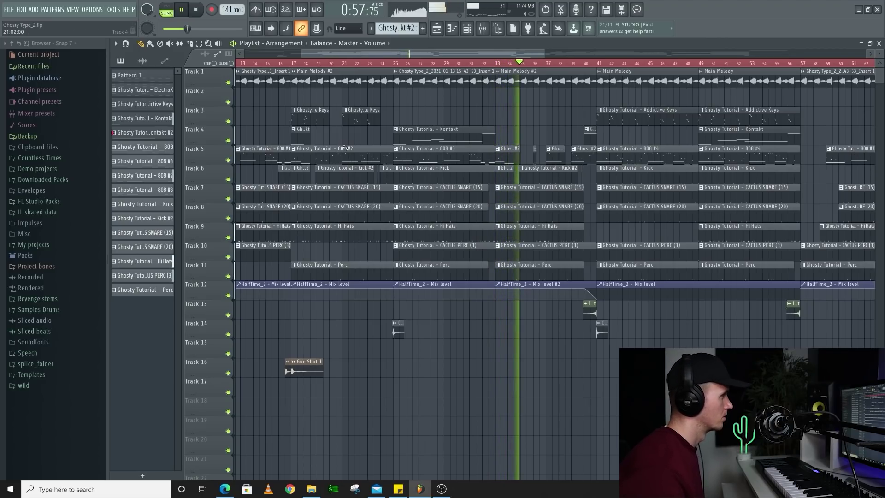
scroll(461, 157, down, 3)
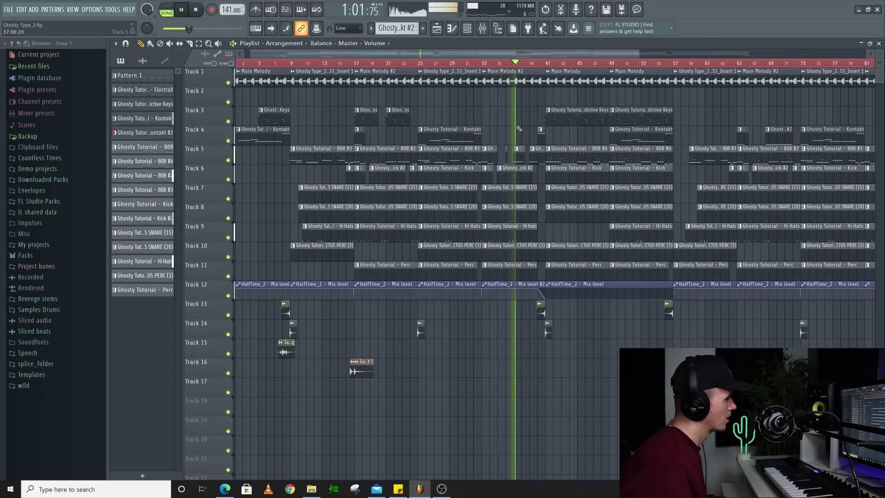
scroll(522, 147, up, 2)
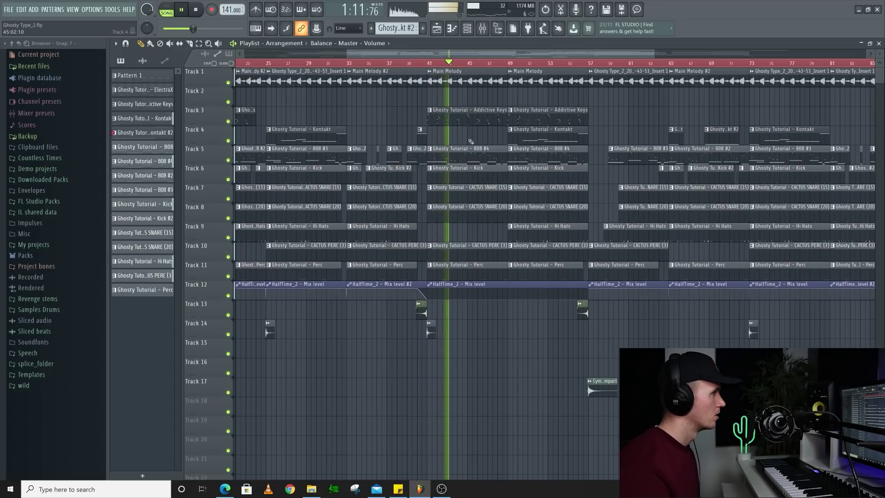
scroll(479, 155, up, 2)
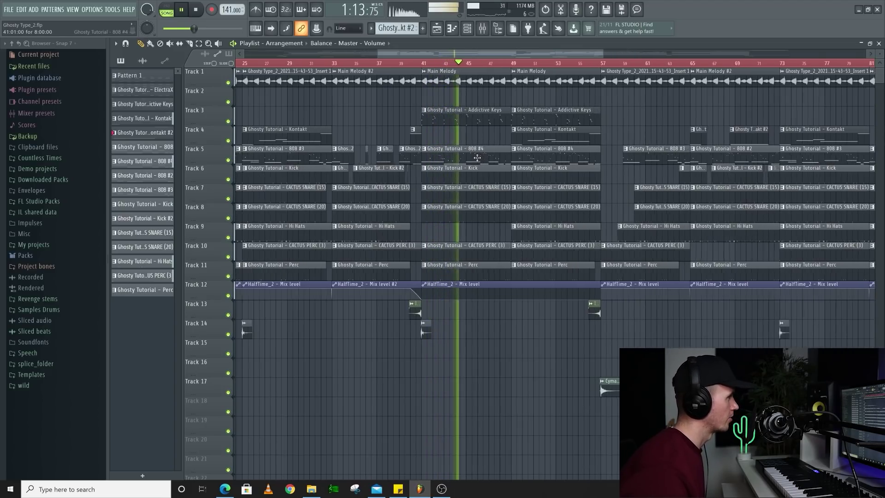